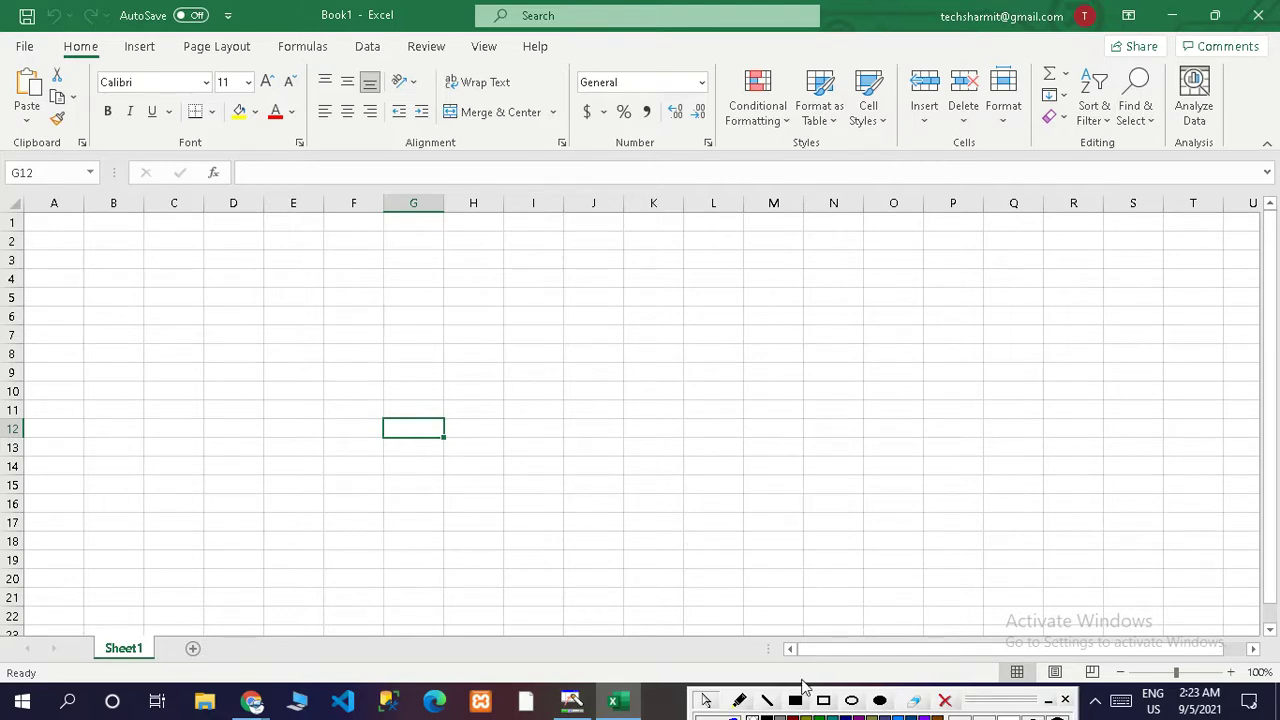
# Draw a red rectangle around the status bar with the screen annotation tool, and clear the drawing.
pyautogui.moveTo(970, 703); pyautogui.dragTo(985, 684)
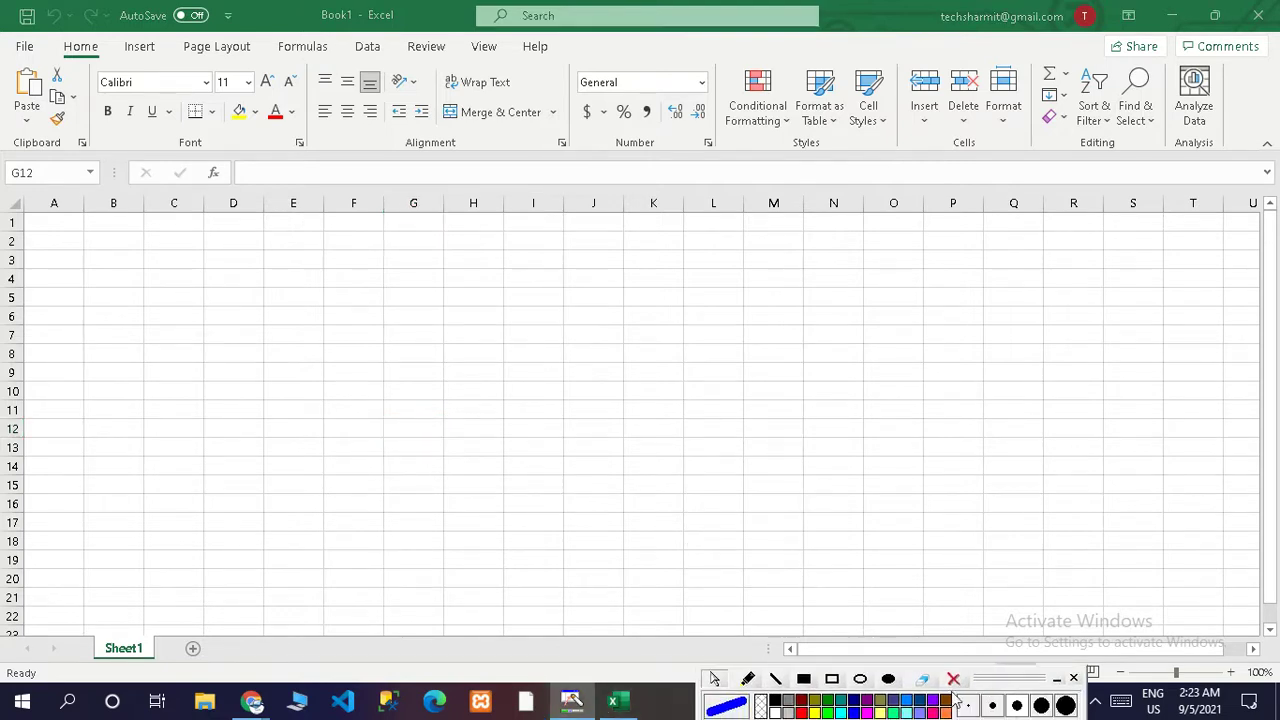
pyautogui.click(802, 712)
pyautogui.click(836, 678)
pyautogui.moveTo(1006, 679); pyautogui.dragTo(1009, 717)
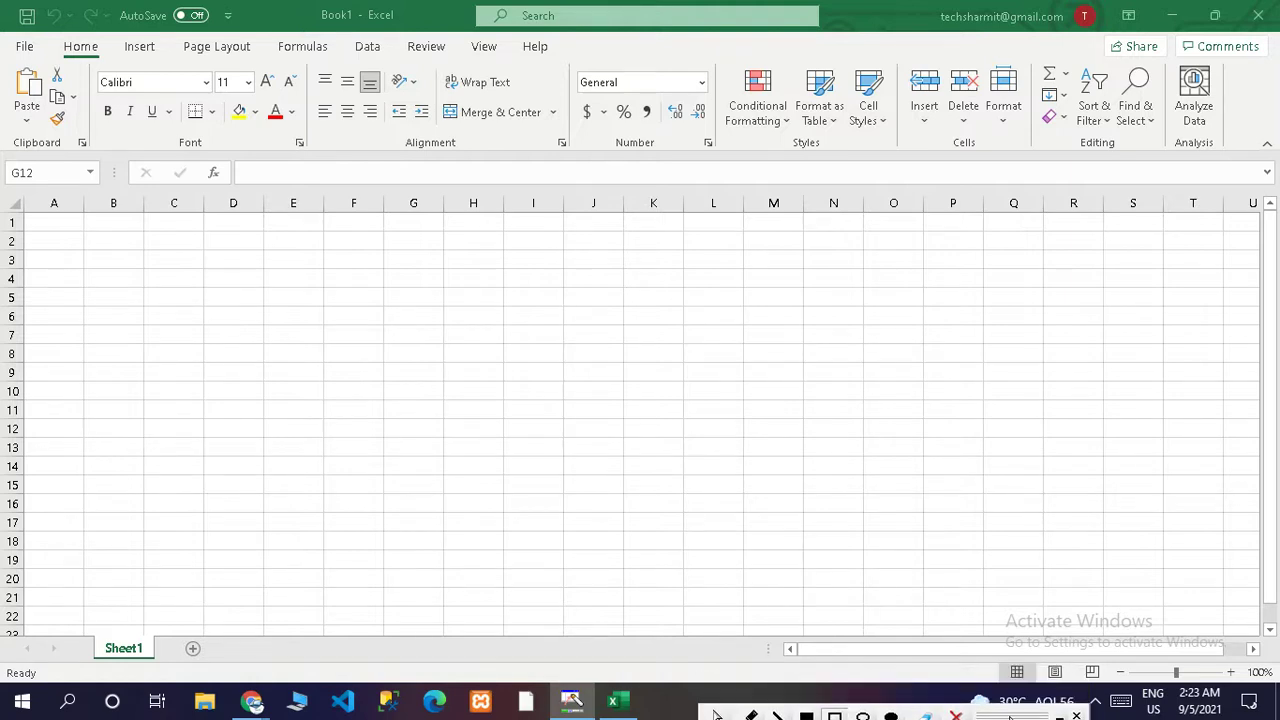
pyautogui.moveTo(2, 664)
pyautogui.mouseDown()
pyautogui.moveTo(44, 690)
pyautogui.moveTo(255, 703)
pyautogui.moveTo(671, 703)
pyautogui.moveTo(1024, 678)
pyautogui.moveTo(1232, 712)
pyautogui.moveTo(1245, 690)
pyautogui.moveTo(1278, 681)
pyautogui.mouseUp()
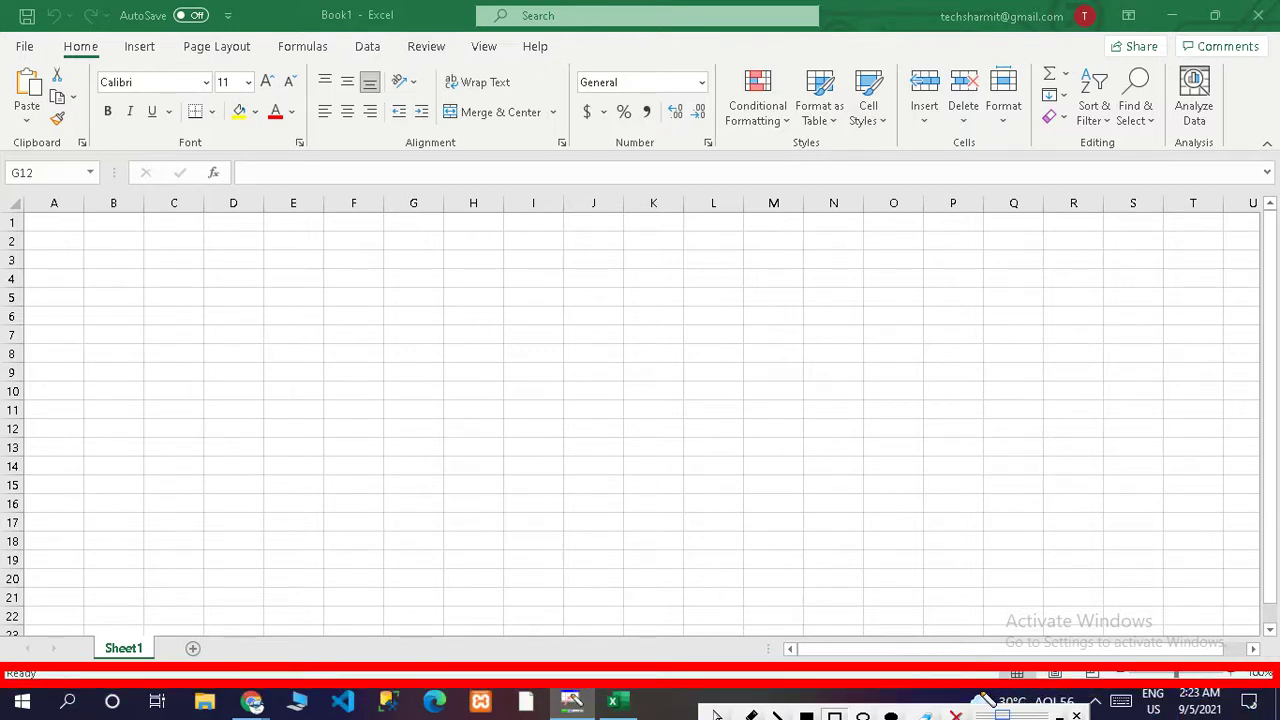
pyautogui.click(956, 716)
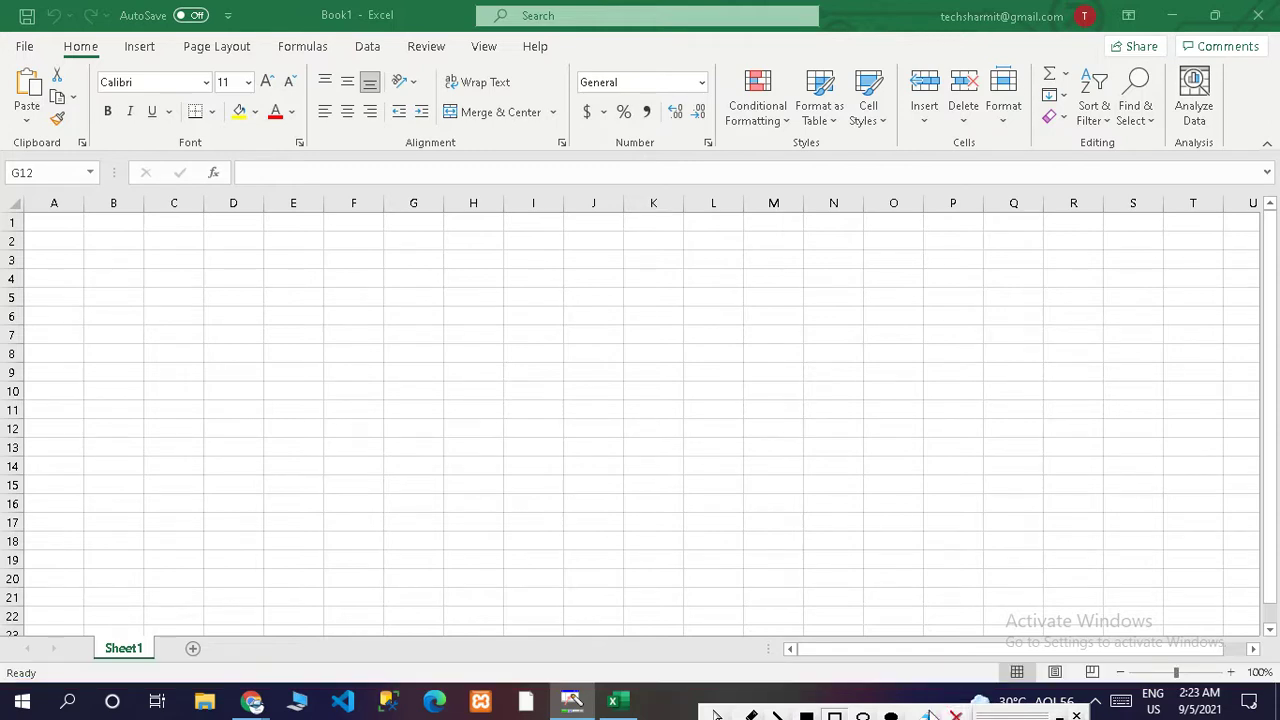
pyautogui.click(717, 715)
pyautogui.click(64, 236)
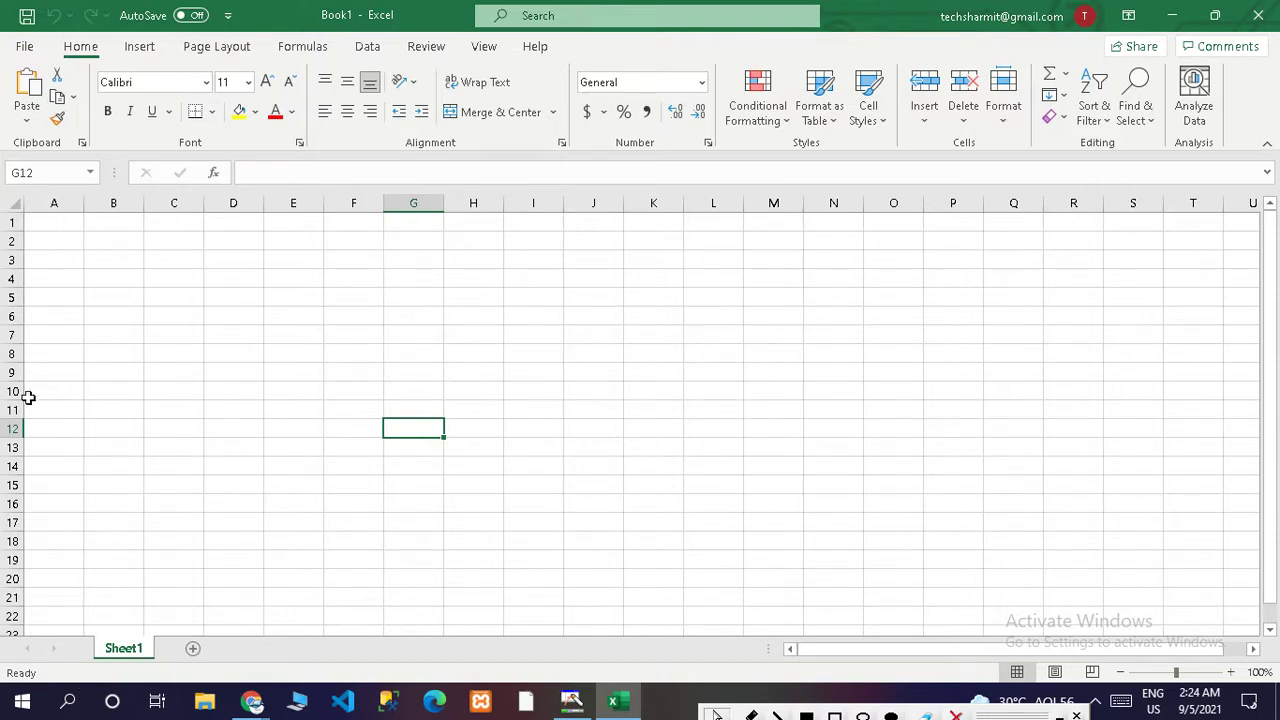
# Turn on Caps Lock, enter the capital letters SDDDSDSFSF in cell A1 and erase them.
pyautogui.click(45, 225)
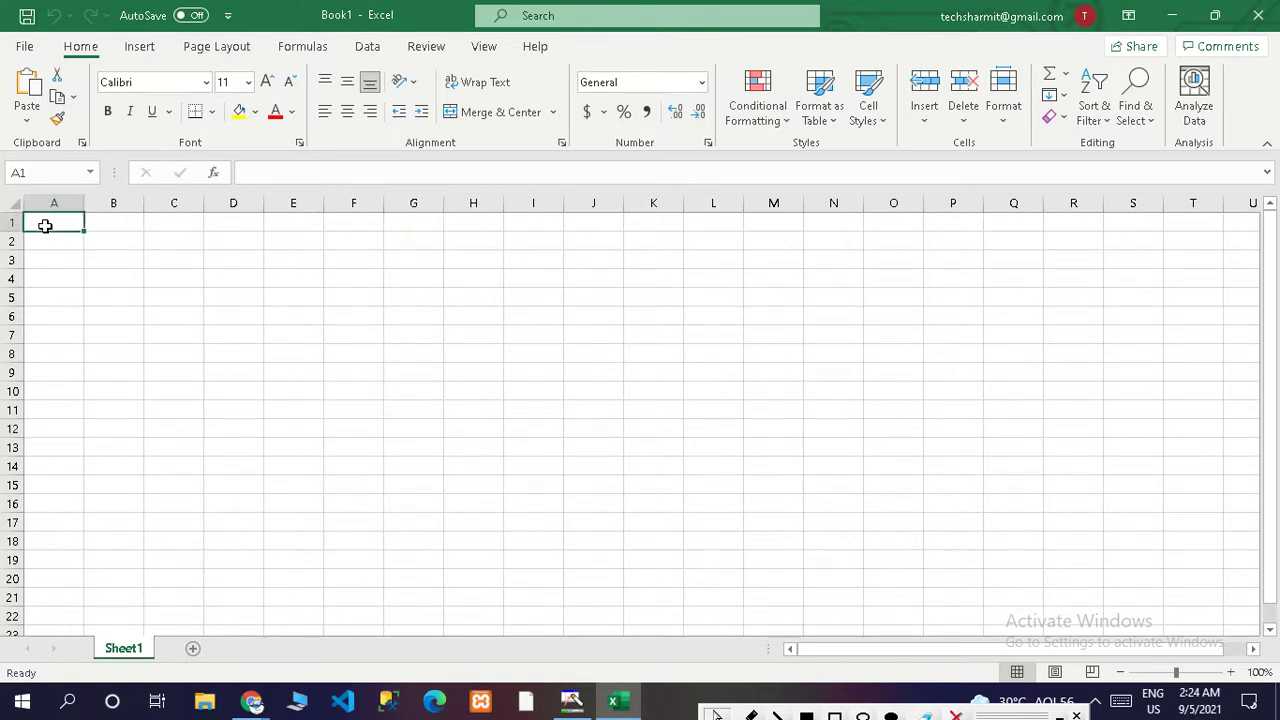
pyautogui.press('capslock')
pyautogui.write('SDD')
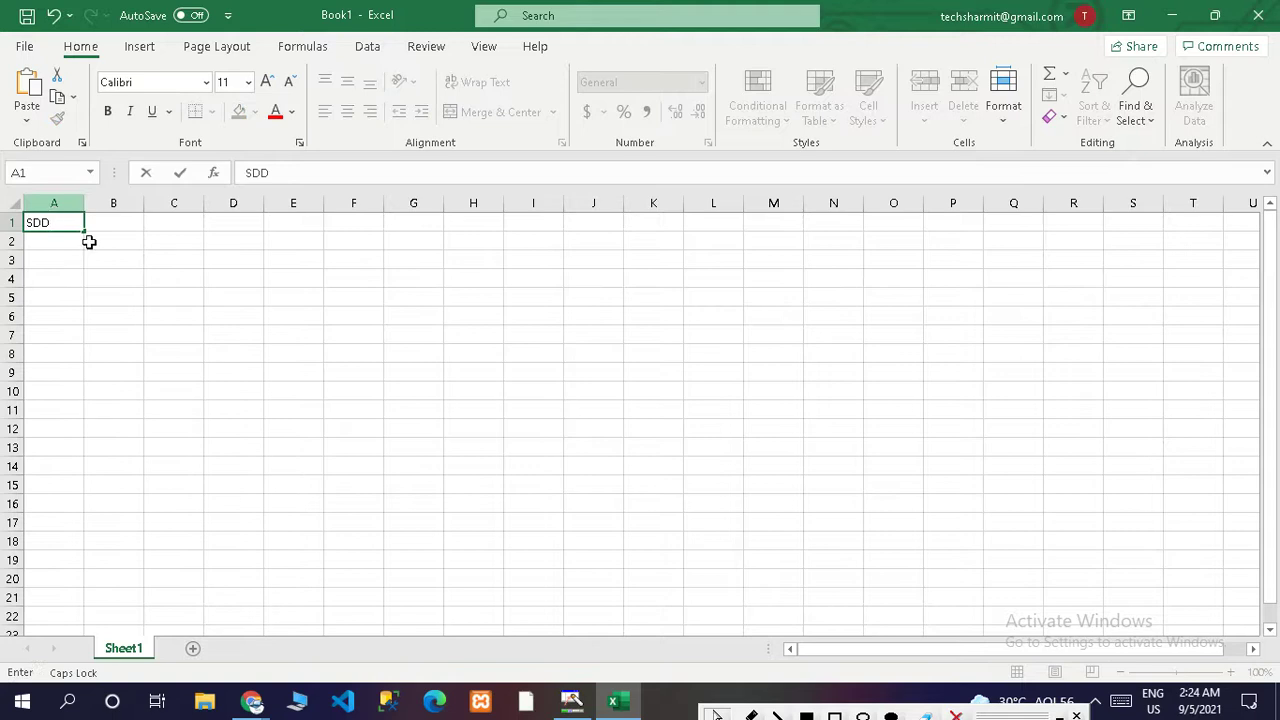
pyautogui.write('DSDSFSF')
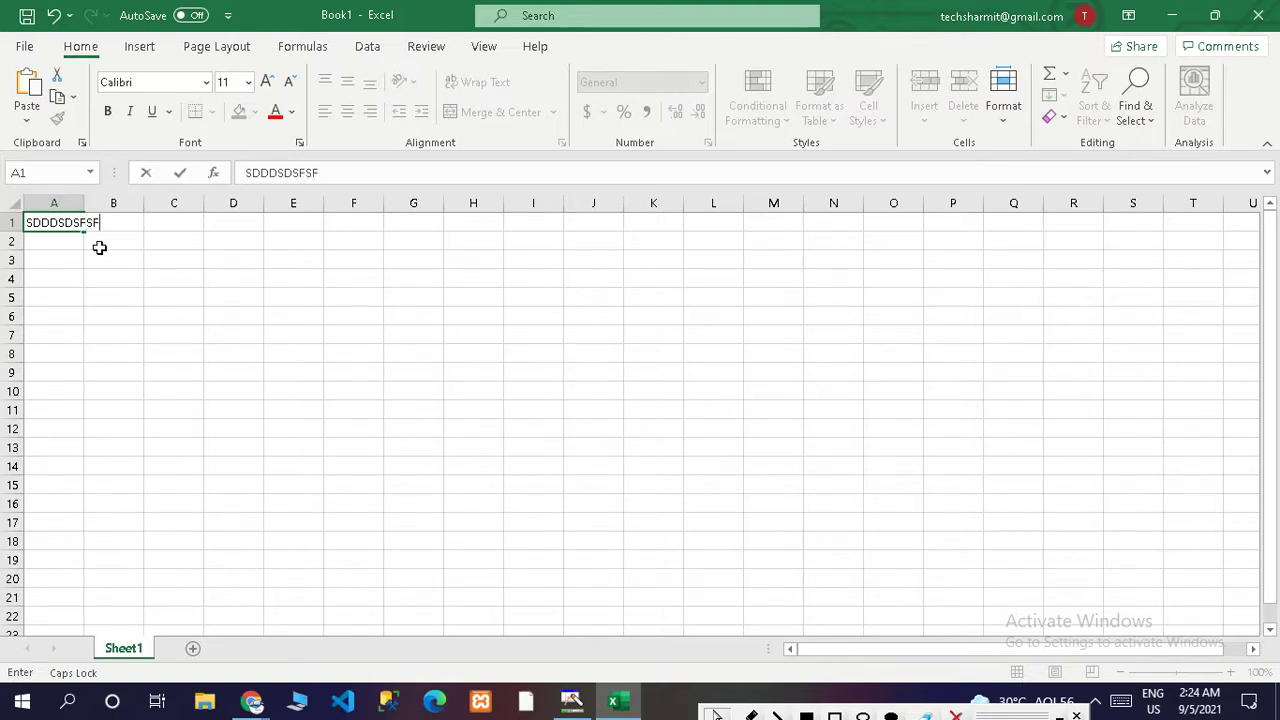
pyautogui.hotkey('shift', 'Home')
pyautogui.press('BackSpace')
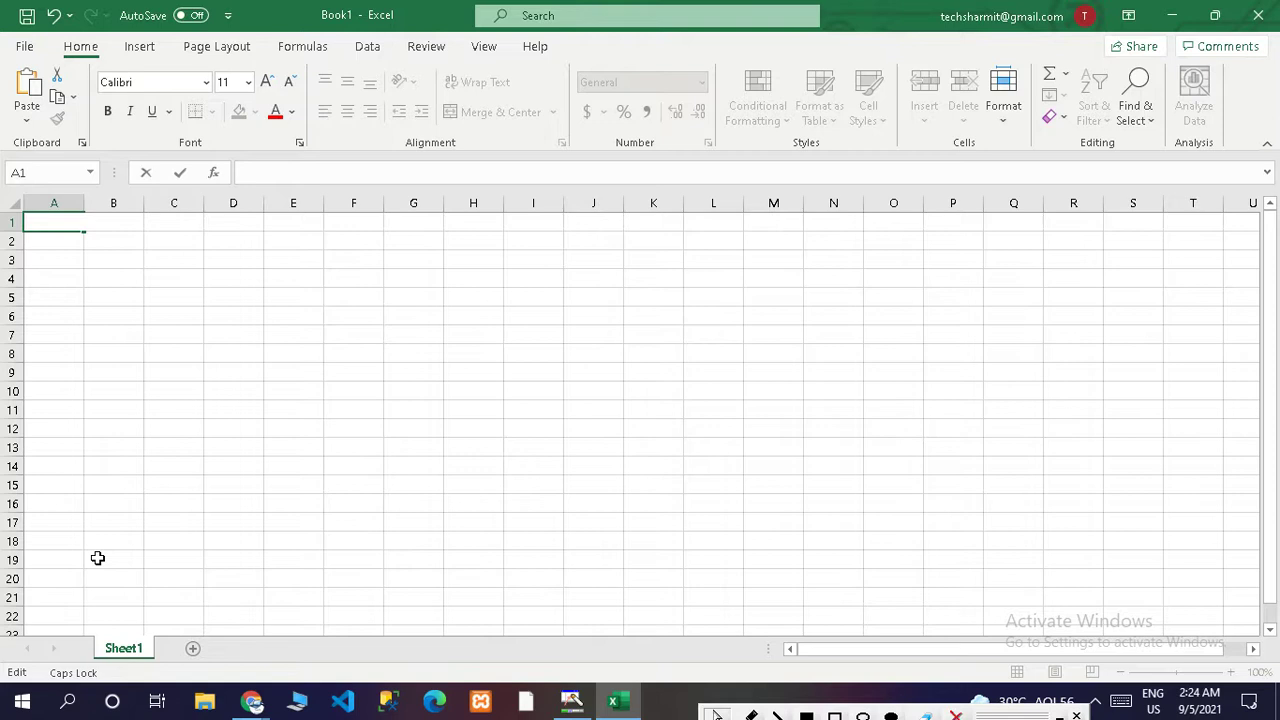
# Turn on Num Lock, switch off both Caps Lock and Num Lock, and leave cell A1 empty.
pyautogui.press('Num_Lock')
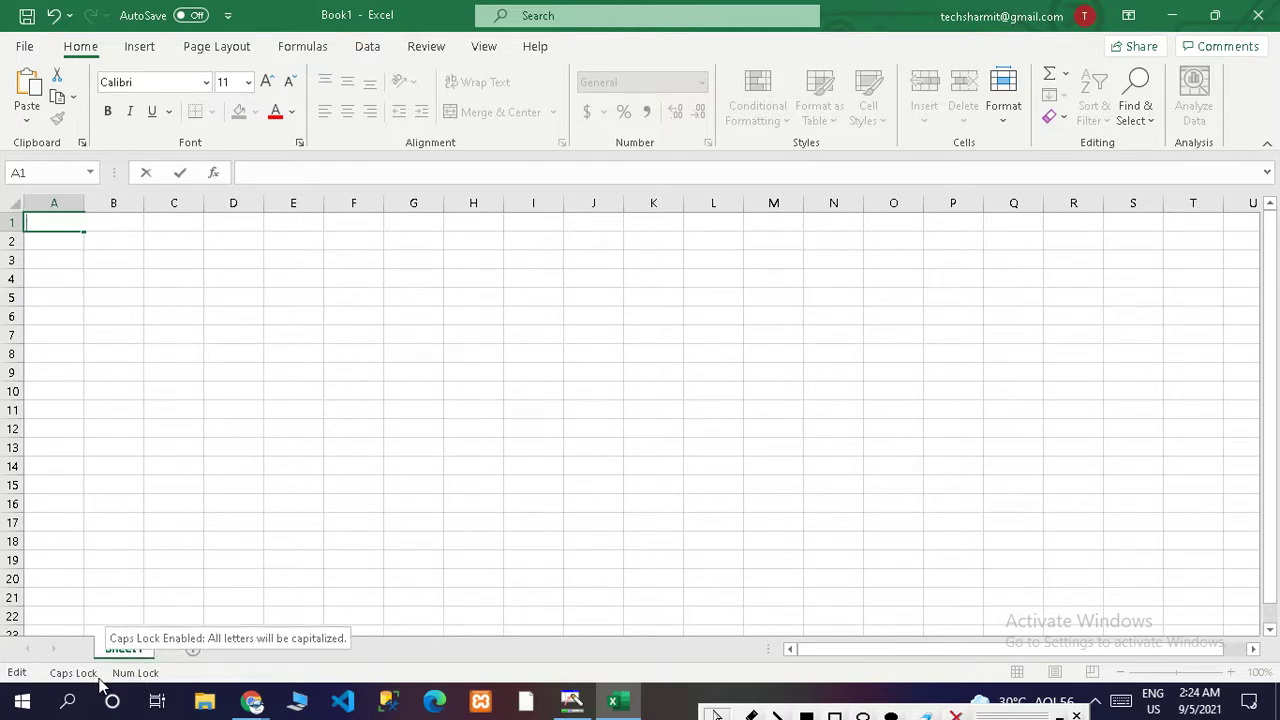
pyautogui.press('capslock')
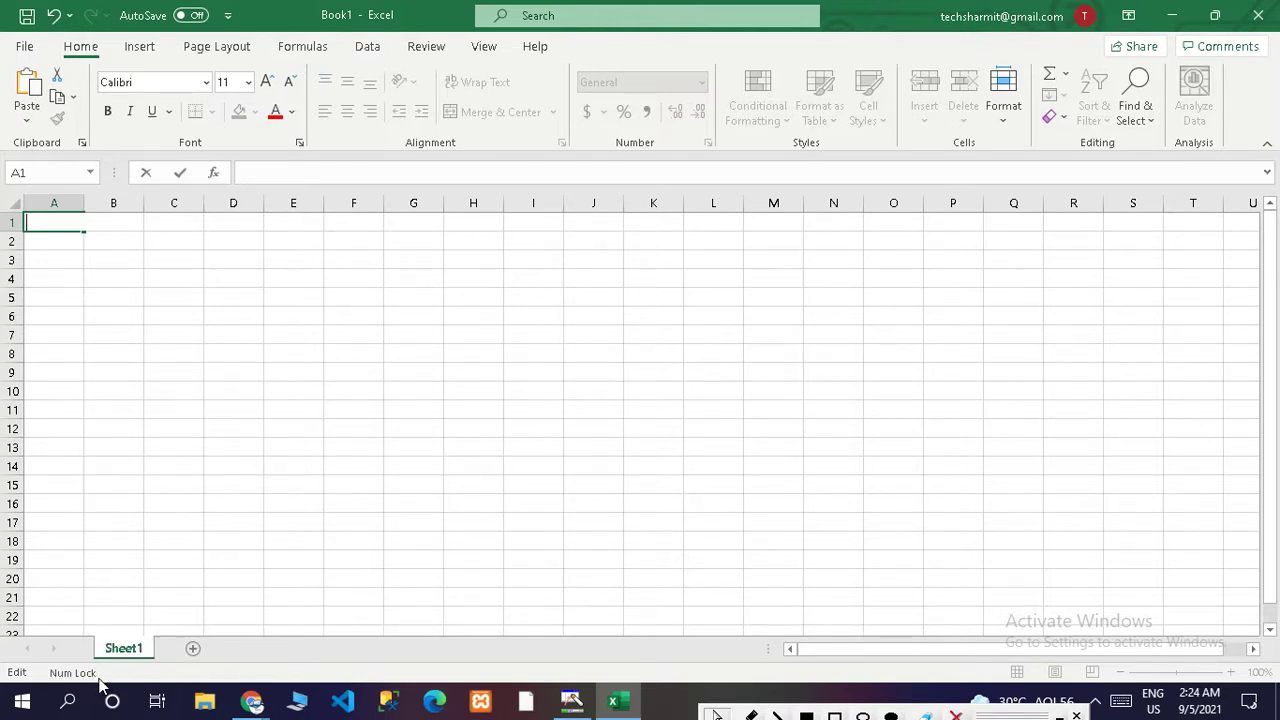
pyautogui.press('Num_Lock')
pyautogui.click(138, 461)
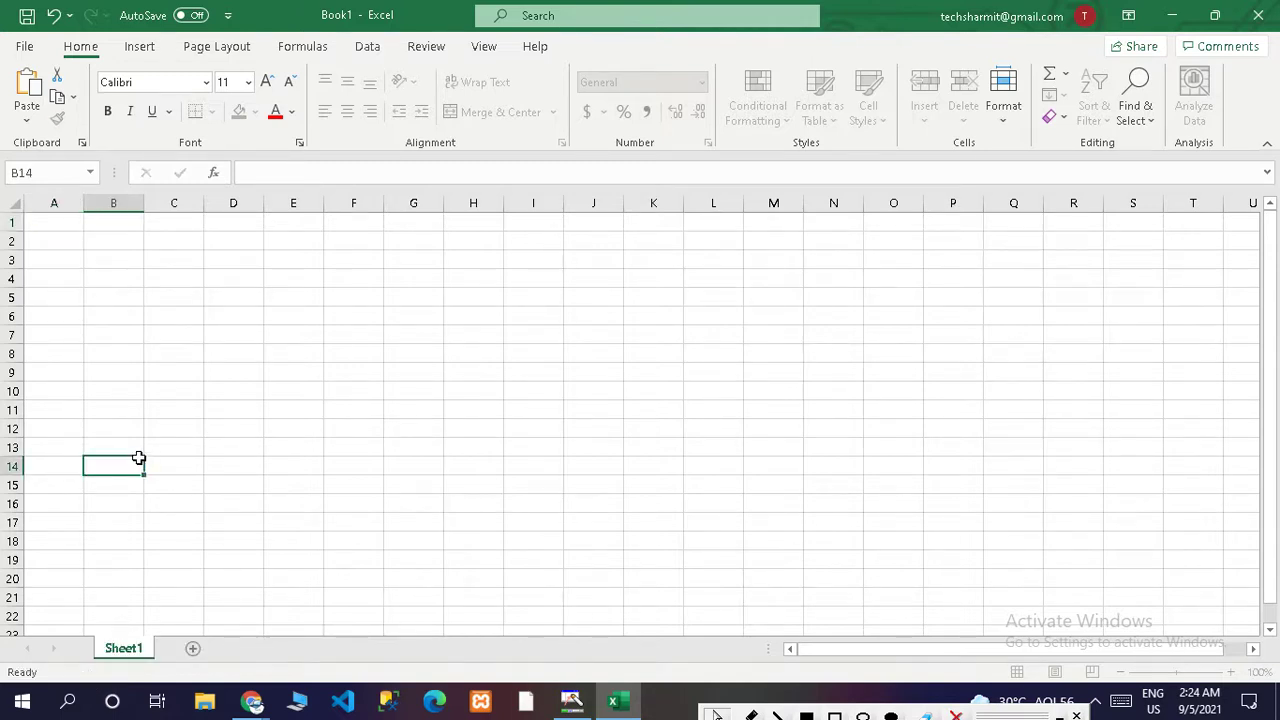
# Enter the column headers Name in cell A1 and Marks in cell B1.
pyautogui.click(103, 315)
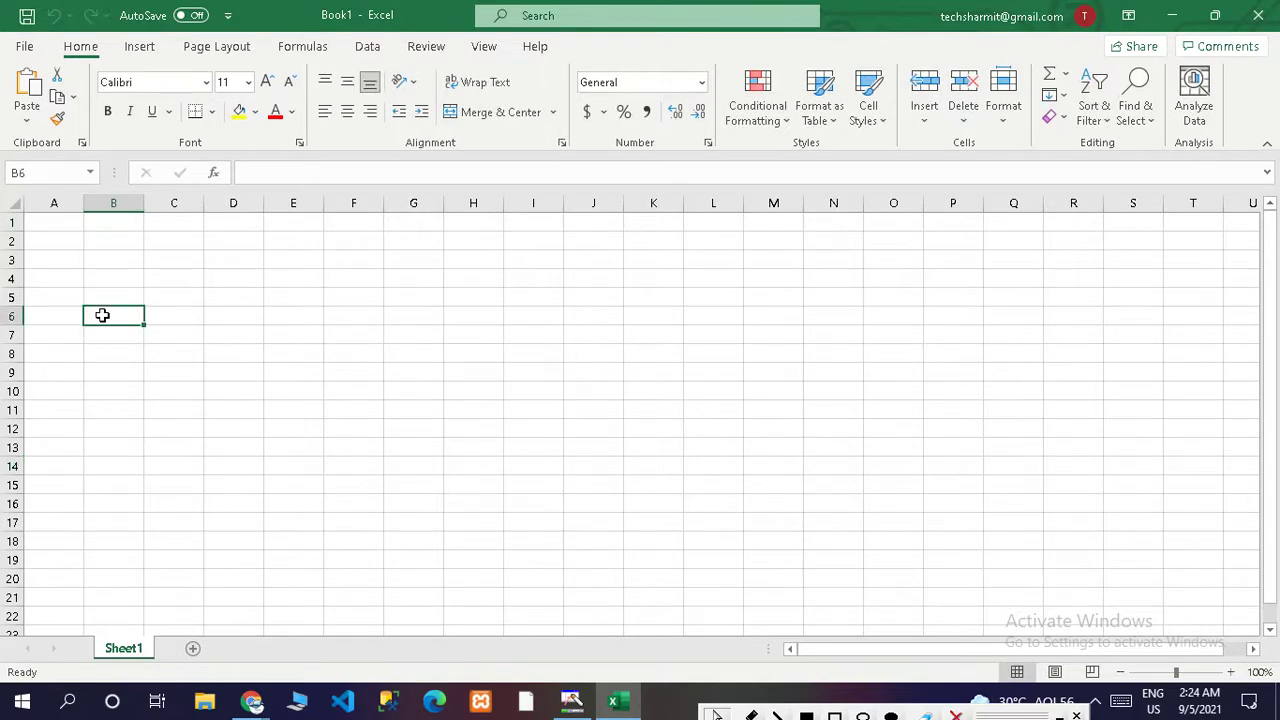
pyautogui.click(57, 223)
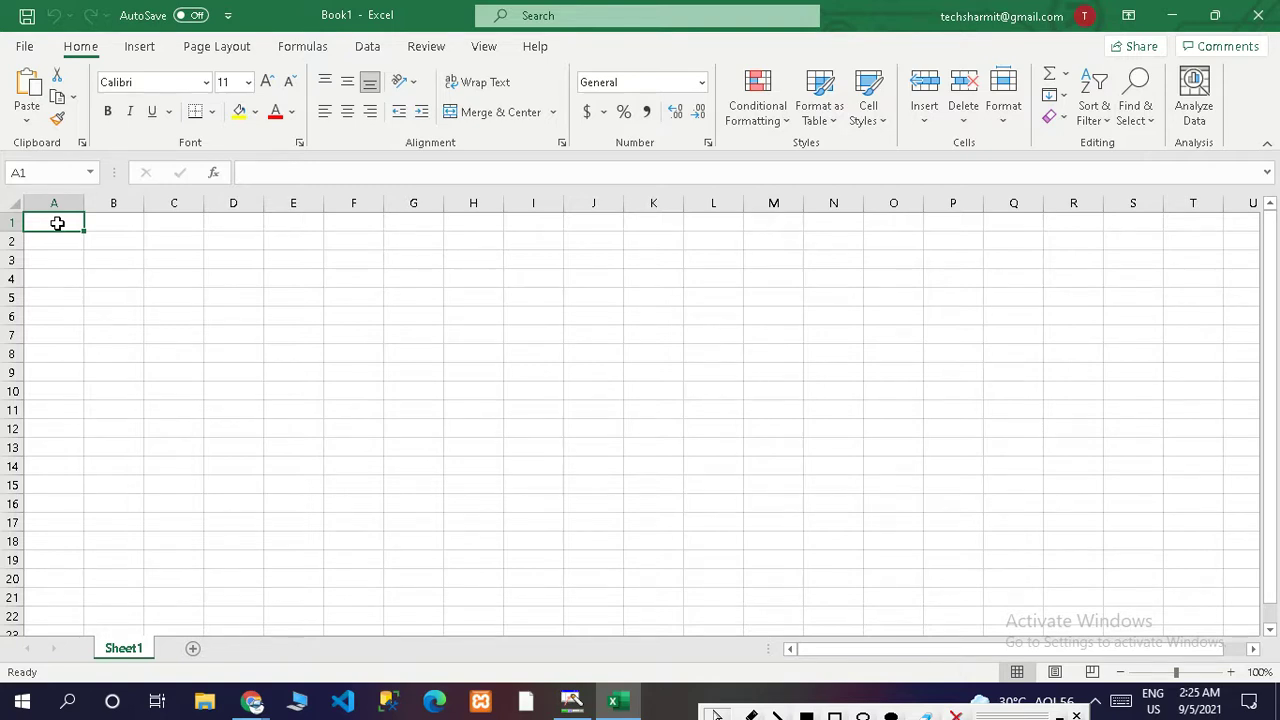
pyautogui.write('Name')
pyautogui.press('Tab')
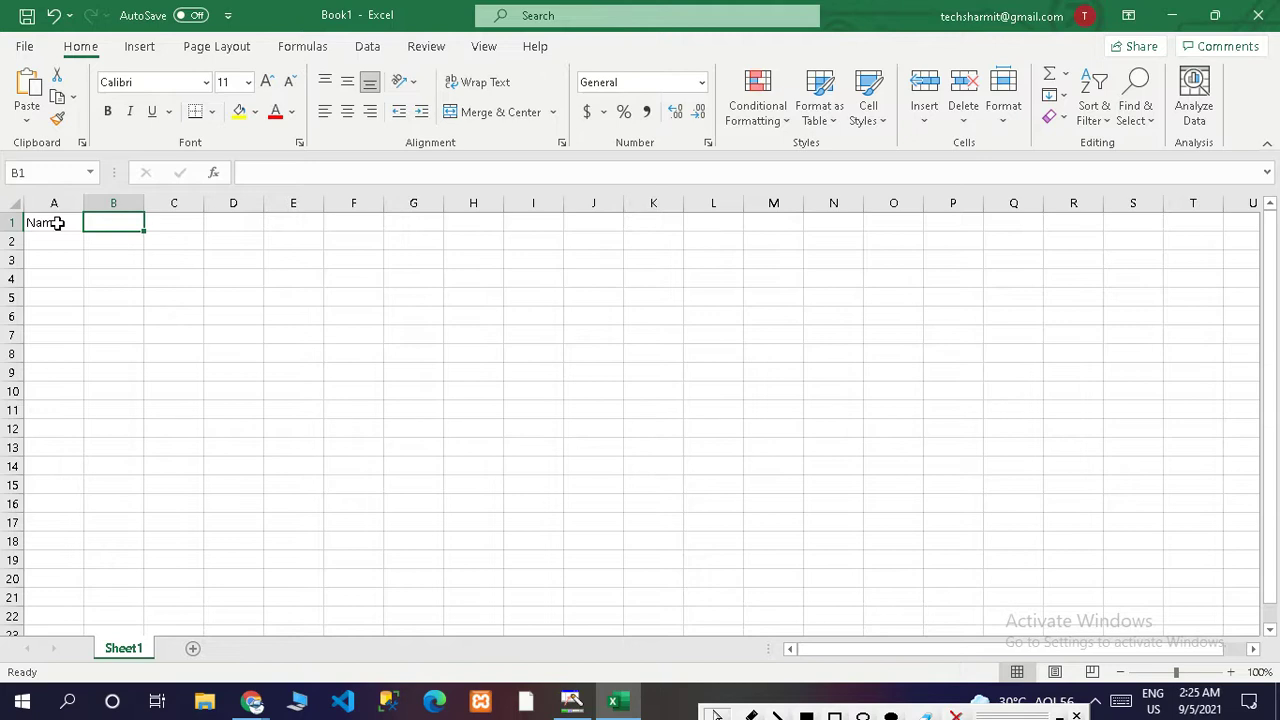
pyautogui.write('S')
pyautogui.press('BackSpace')
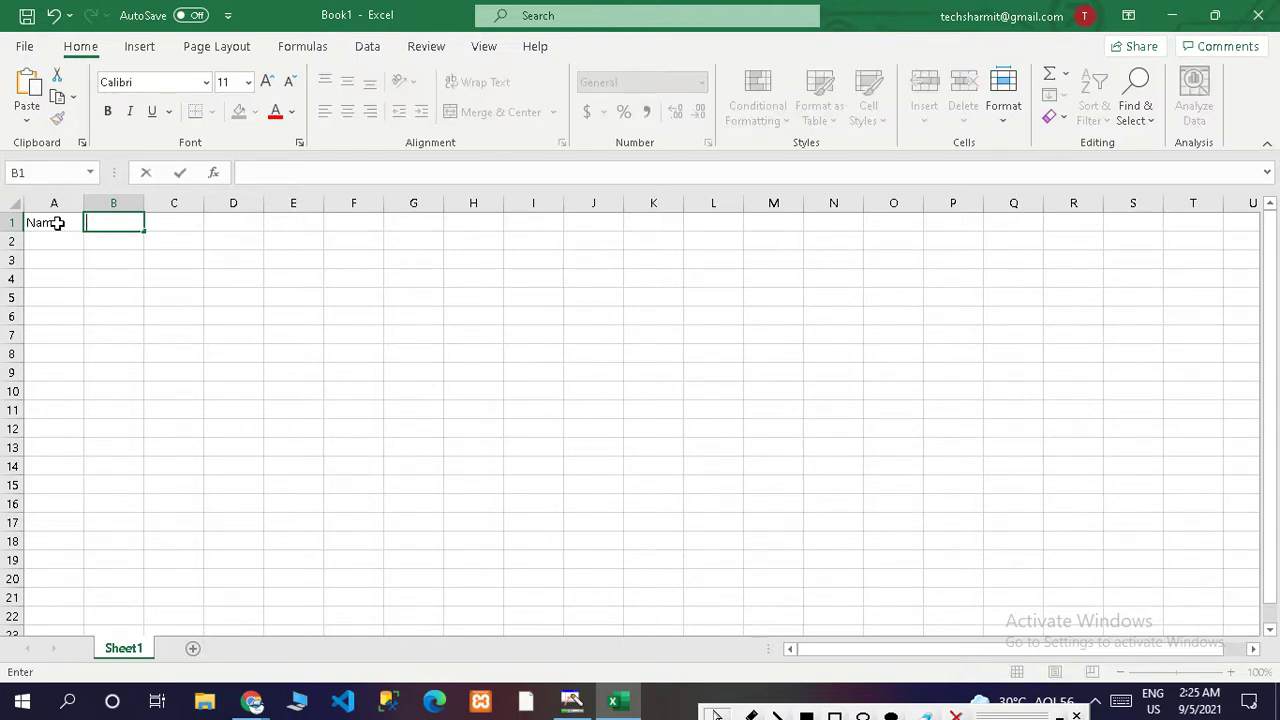
pyautogui.write('Marks')
pyautogui.press('Tab')
# Fill cells A2 to A5 of the Name column with four students' first names.
pyautogui.click(44, 247)
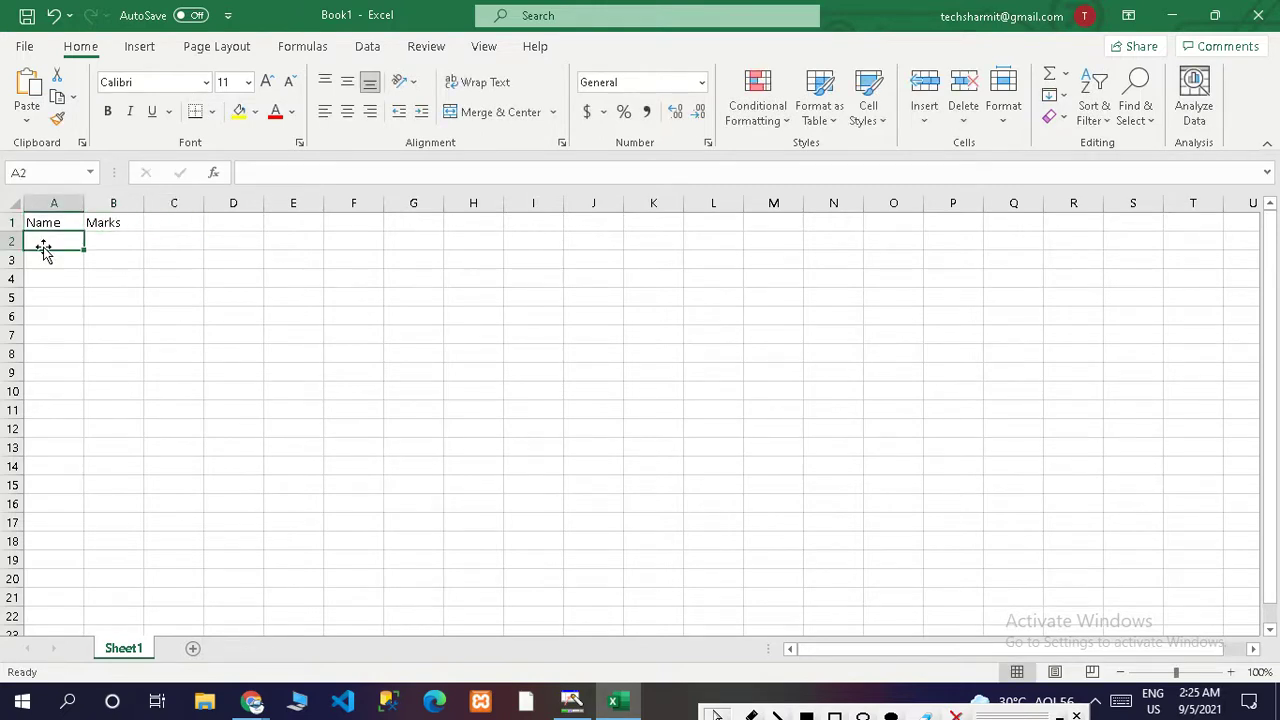
pyautogui.write('Vishal')
pyautogui.press('Return')
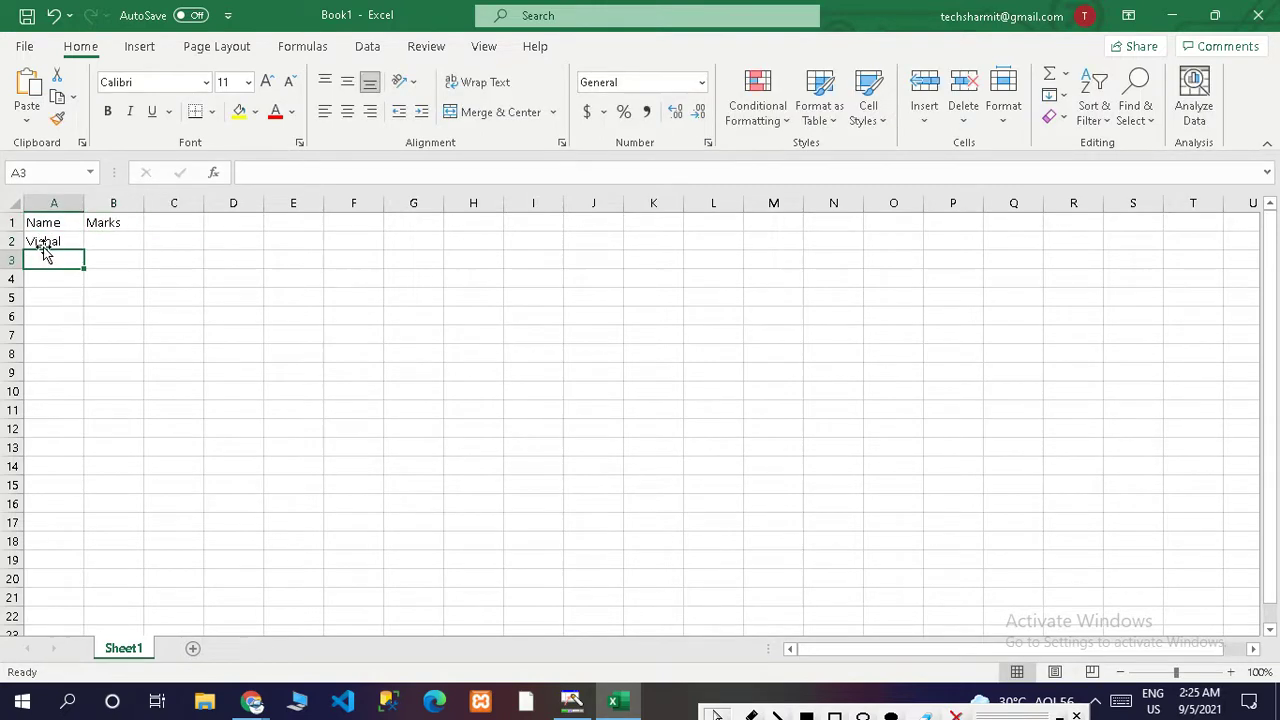
pyautogui.write('Rahul')
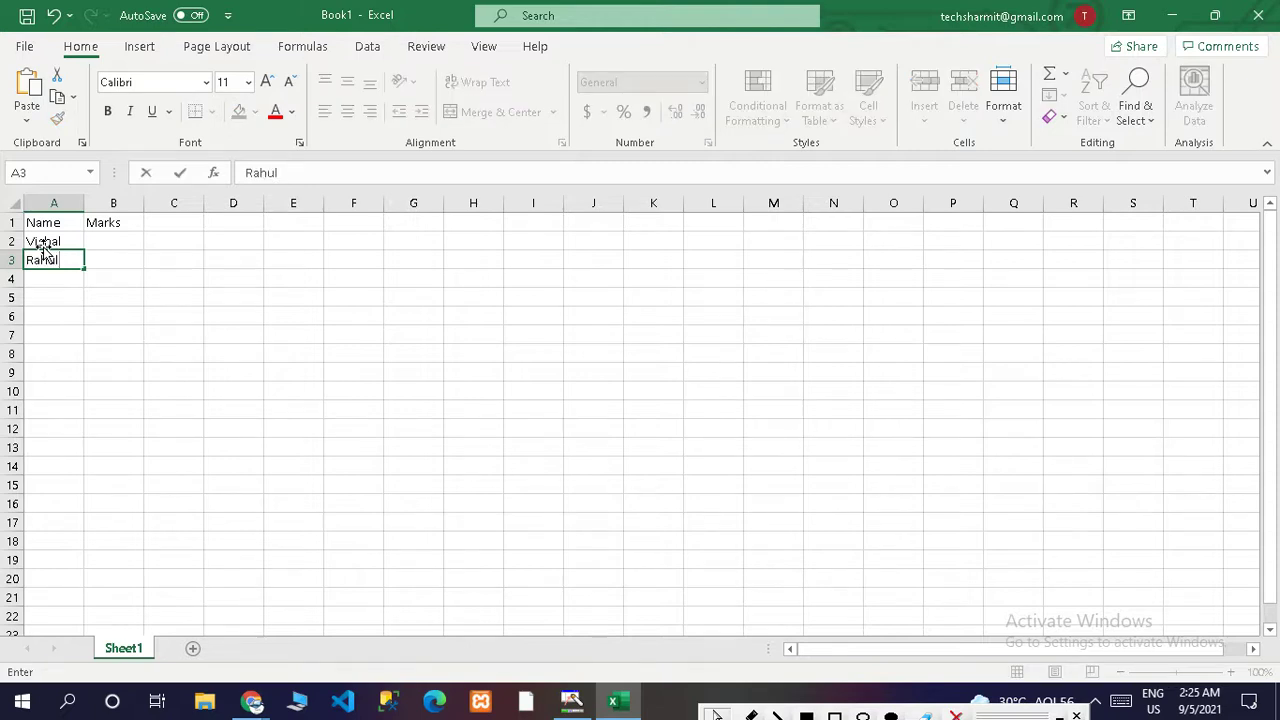
pyautogui.press('Return')
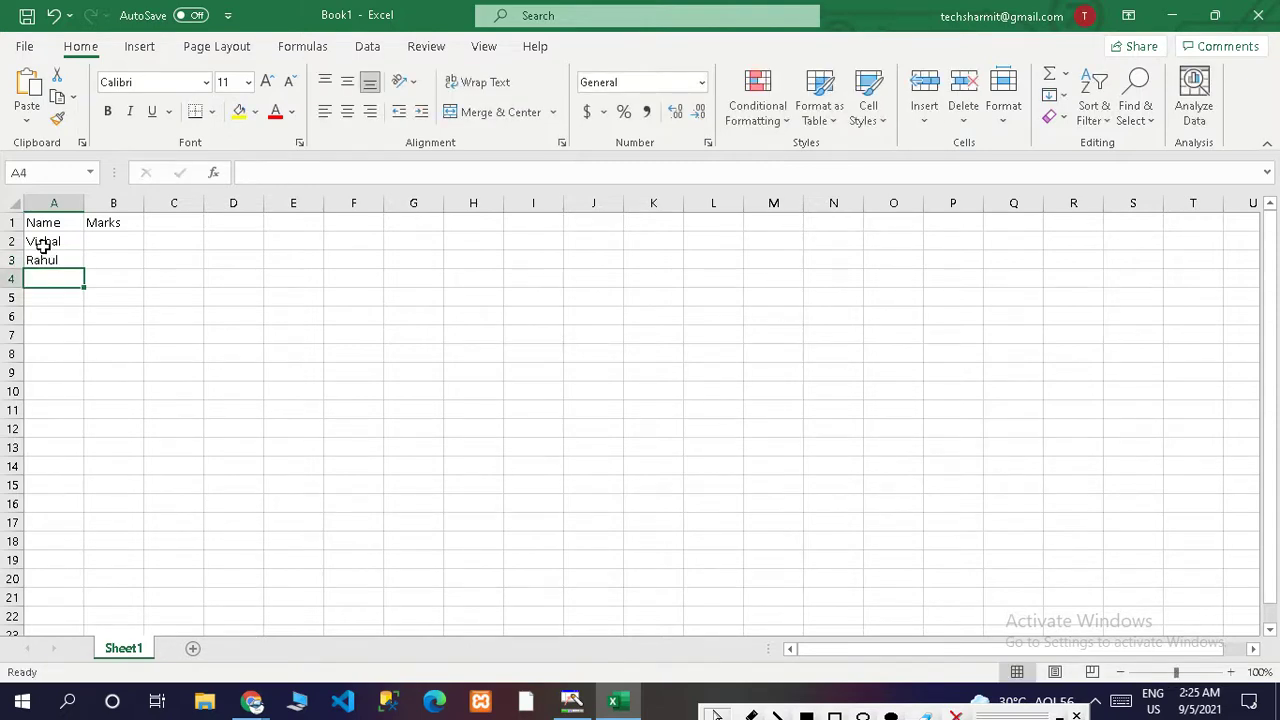
pyautogui.write('Akshat')
pyautogui.press('Return')
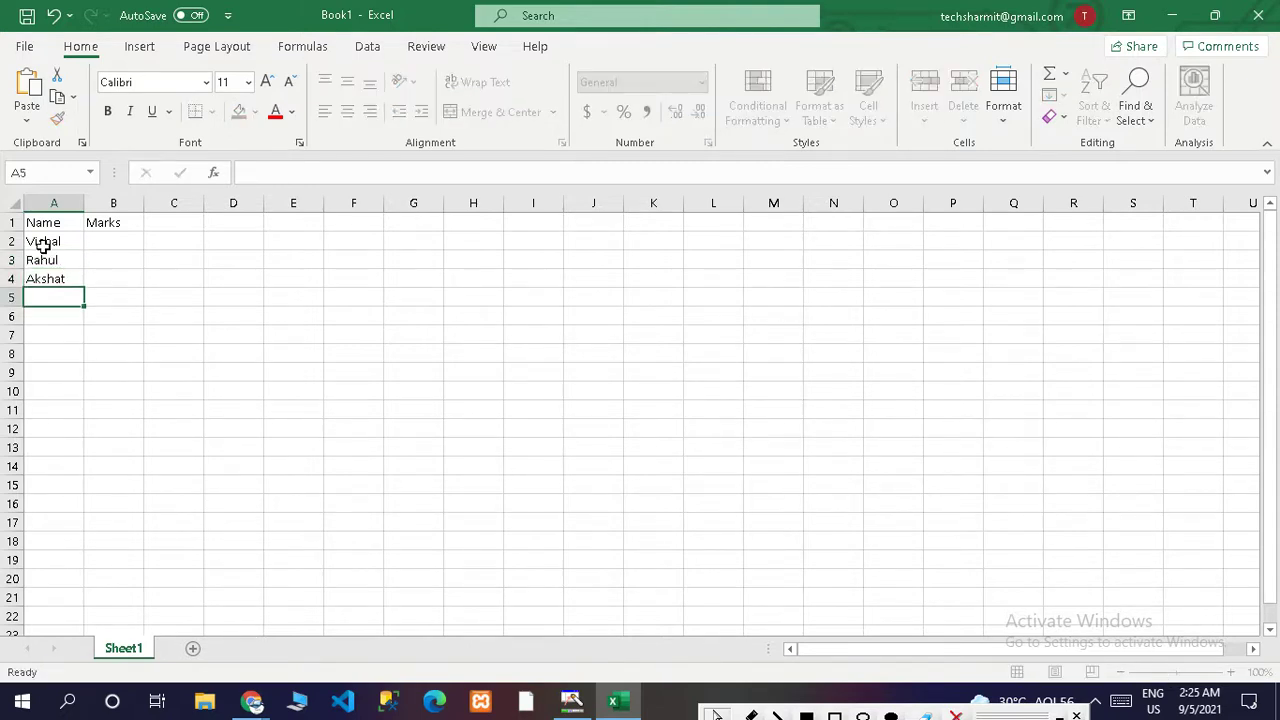
pyautogui.write('Subham')
pyautogui.press('Return')
# Turn on Num Lock and enter the marks 50, 30, 40 and 20 in cells B2 to B5.
pyautogui.click(122, 240)
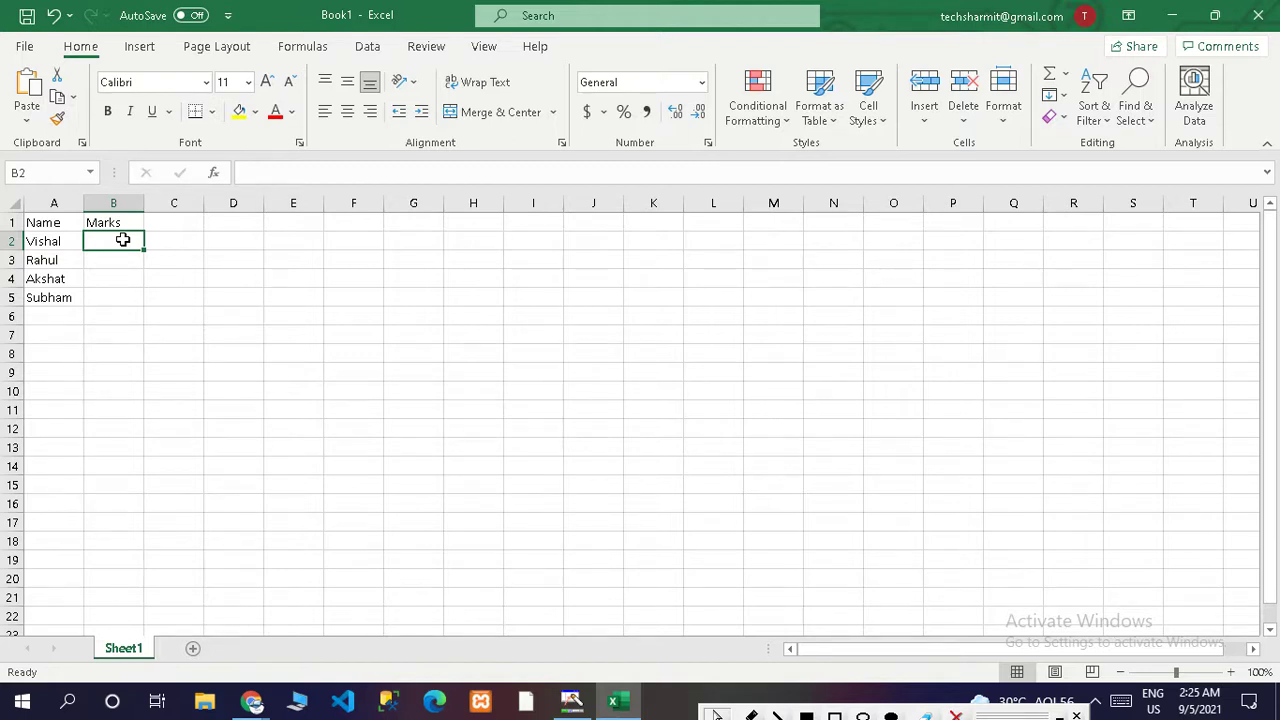
pyautogui.doubleClick(122, 240)
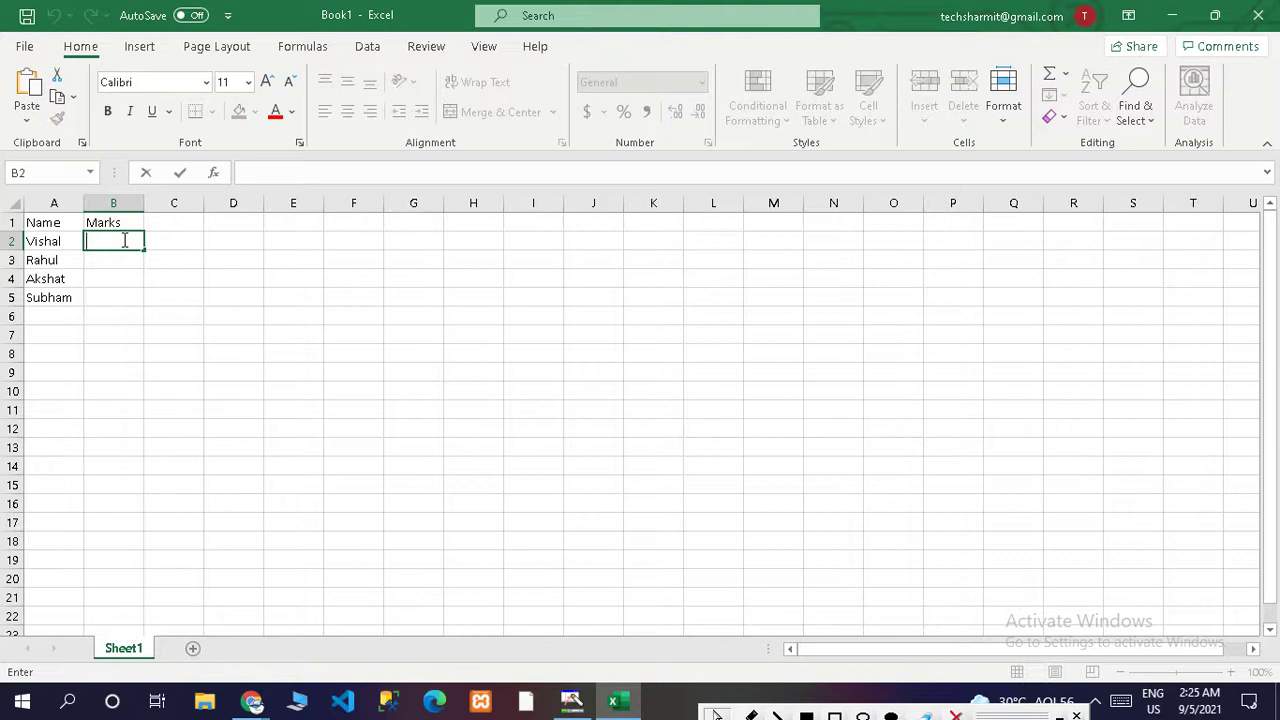
pyautogui.press('Return')
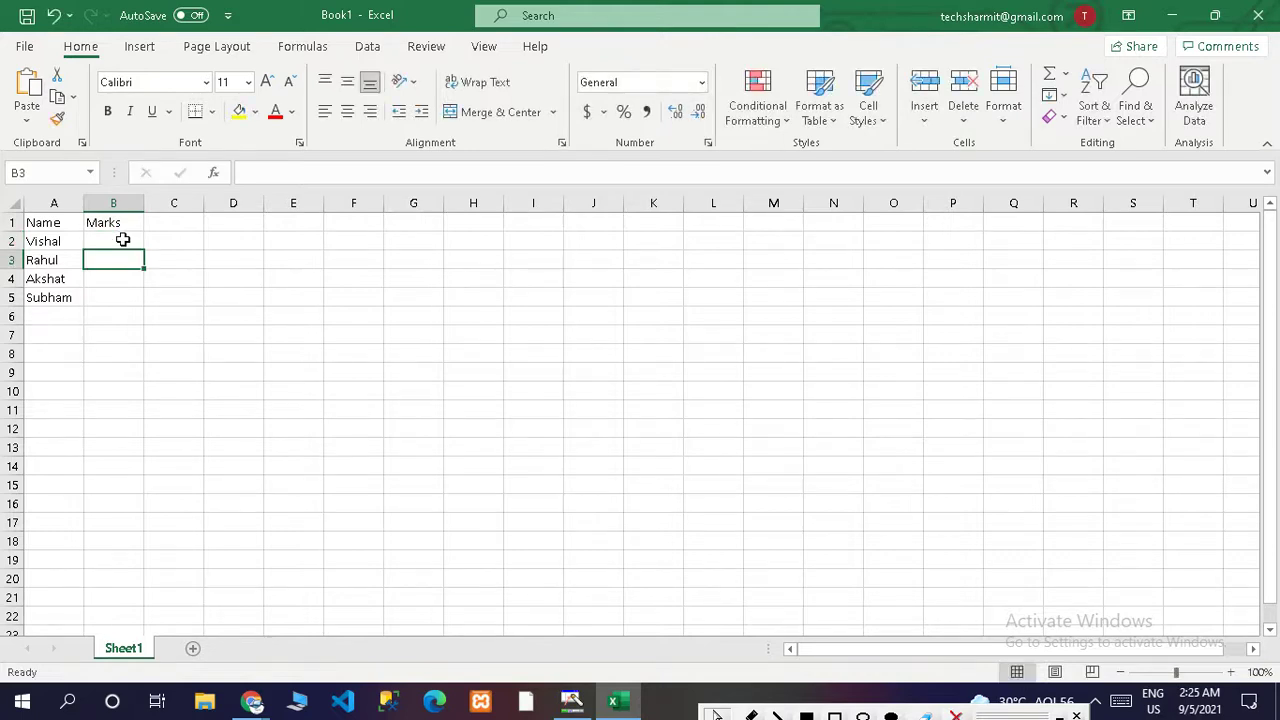
pyautogui.press('Num_Lock')
pyautogui.click(122, 240)
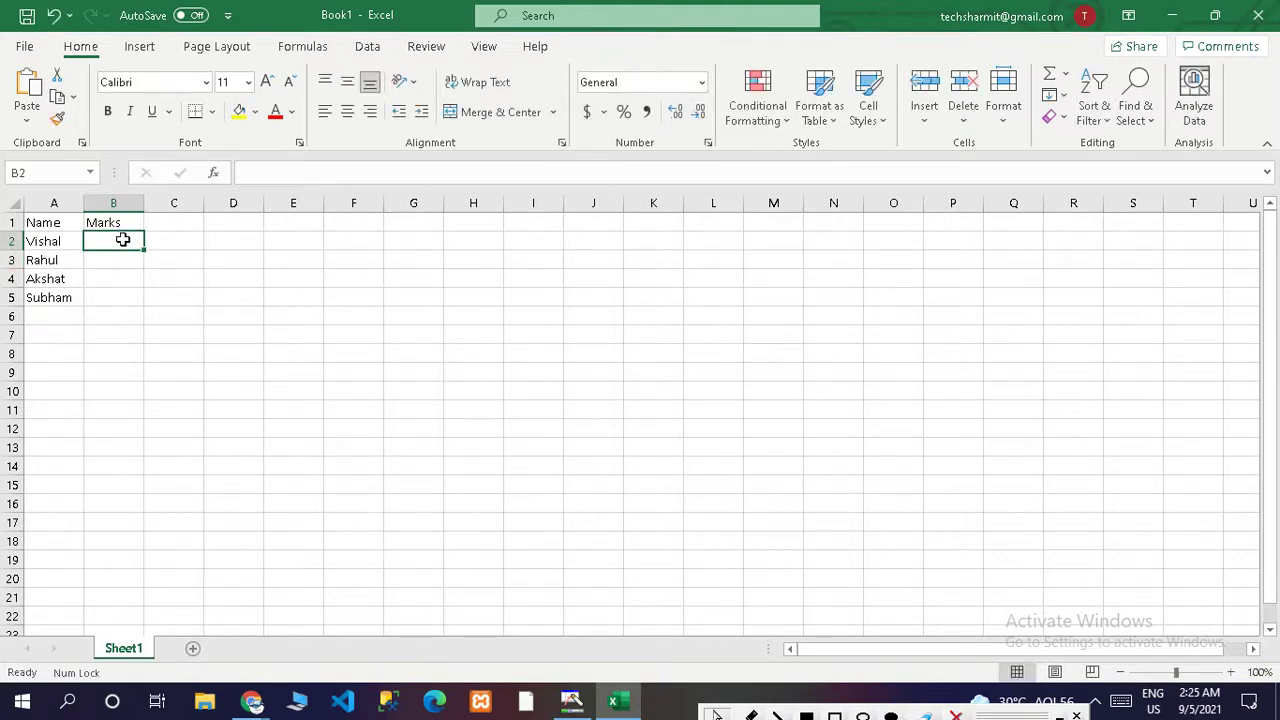
pyautogui.write('50')
pyautogui.press('Return')
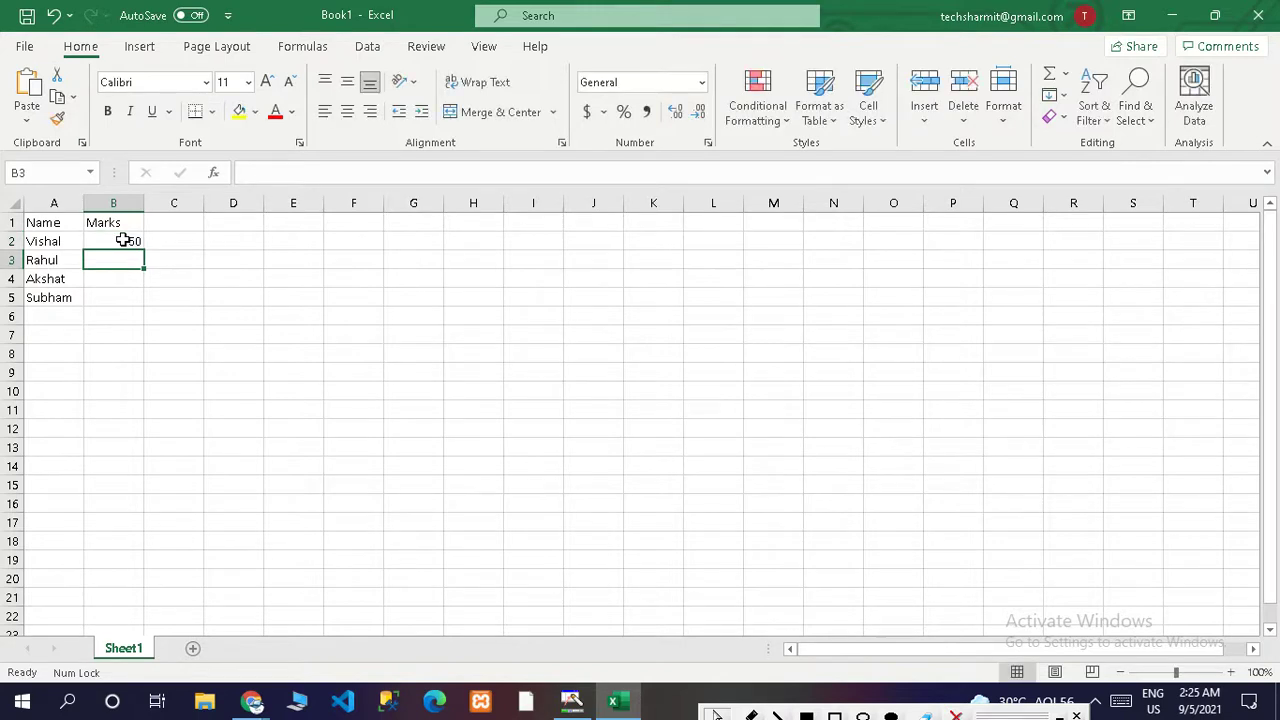
pyautogui.write('30')
pyautogui.press('Return')
pyautogui.write('40')
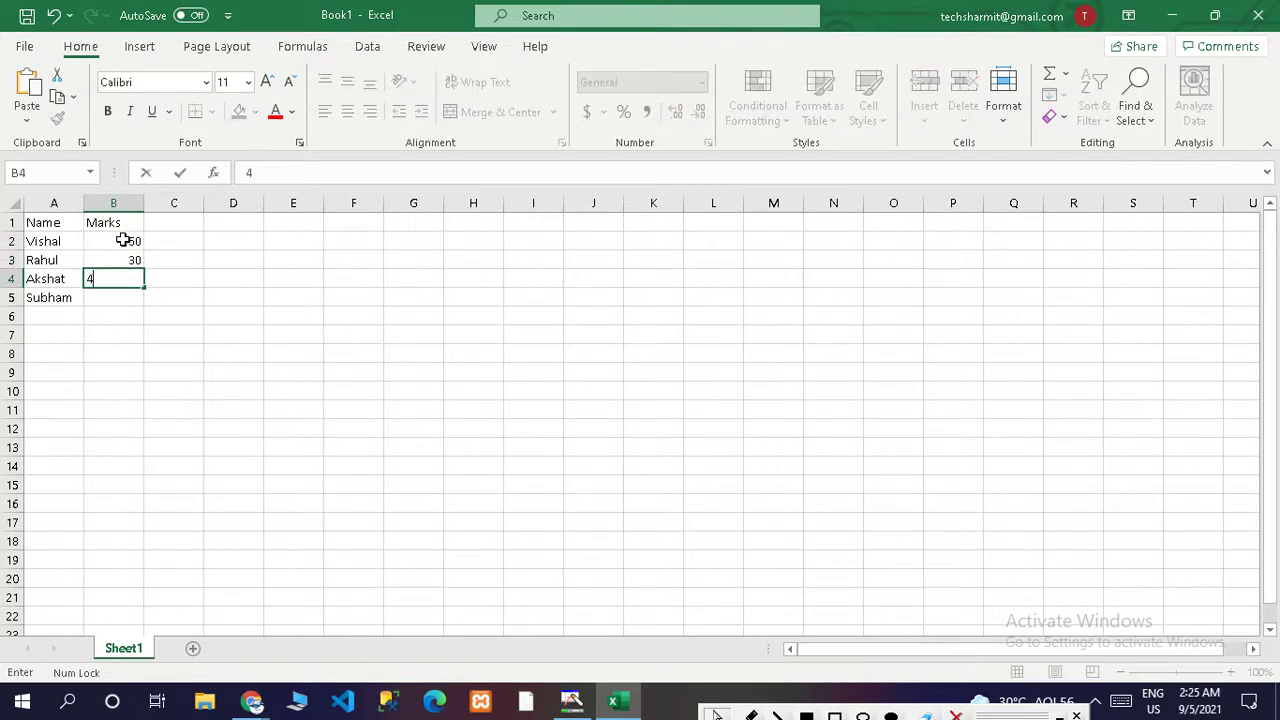
pyautogui.press('Return')
pyautogui.write('20')
pyautogui.press('Return')
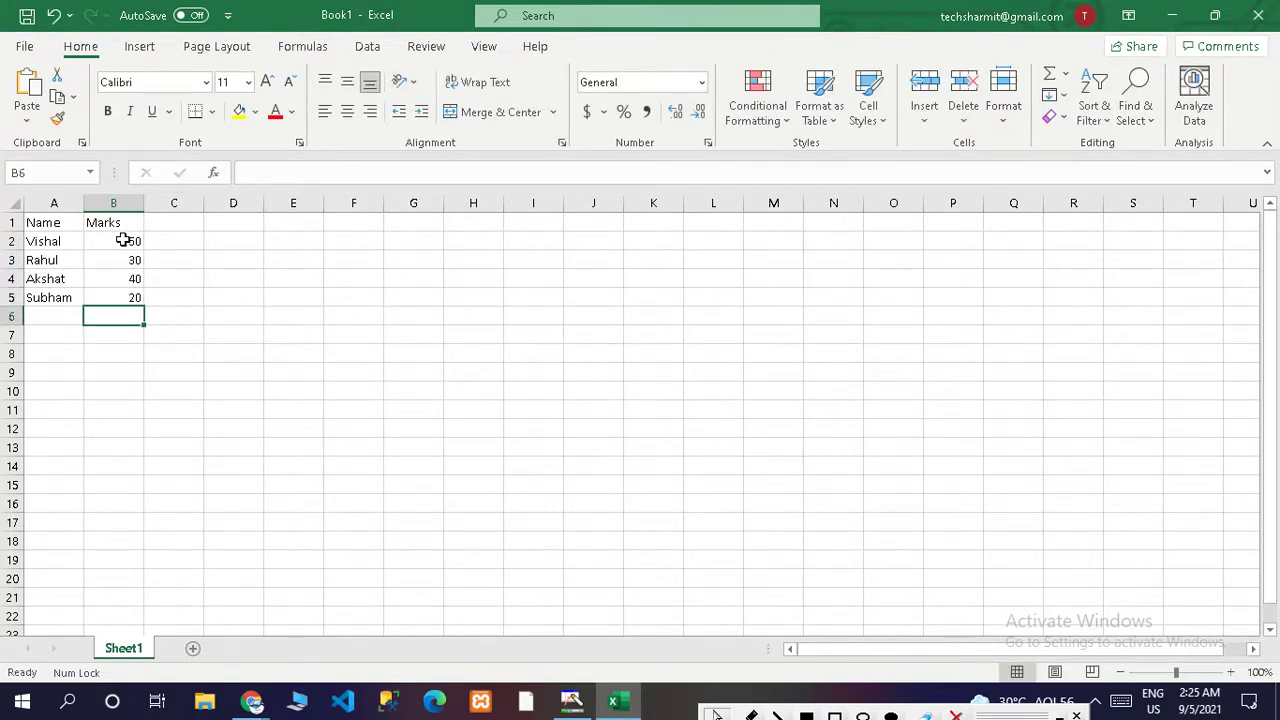
# With the marks in B2:B5 selected, turn off Sum, Maximum, Minimum, Count and Average on the status bar.
pyautogui.click(186, 324)
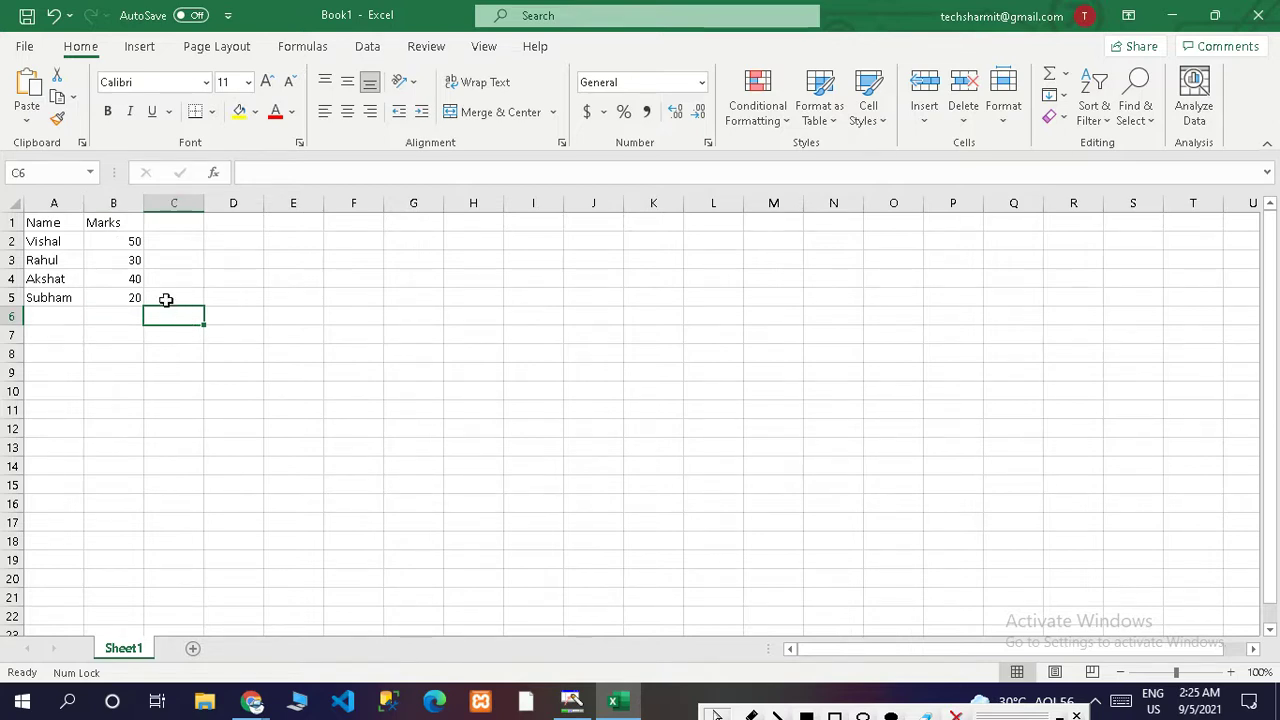
pyautogui.moveTo(133, 240); pyautogui.dragTo(128, 295)
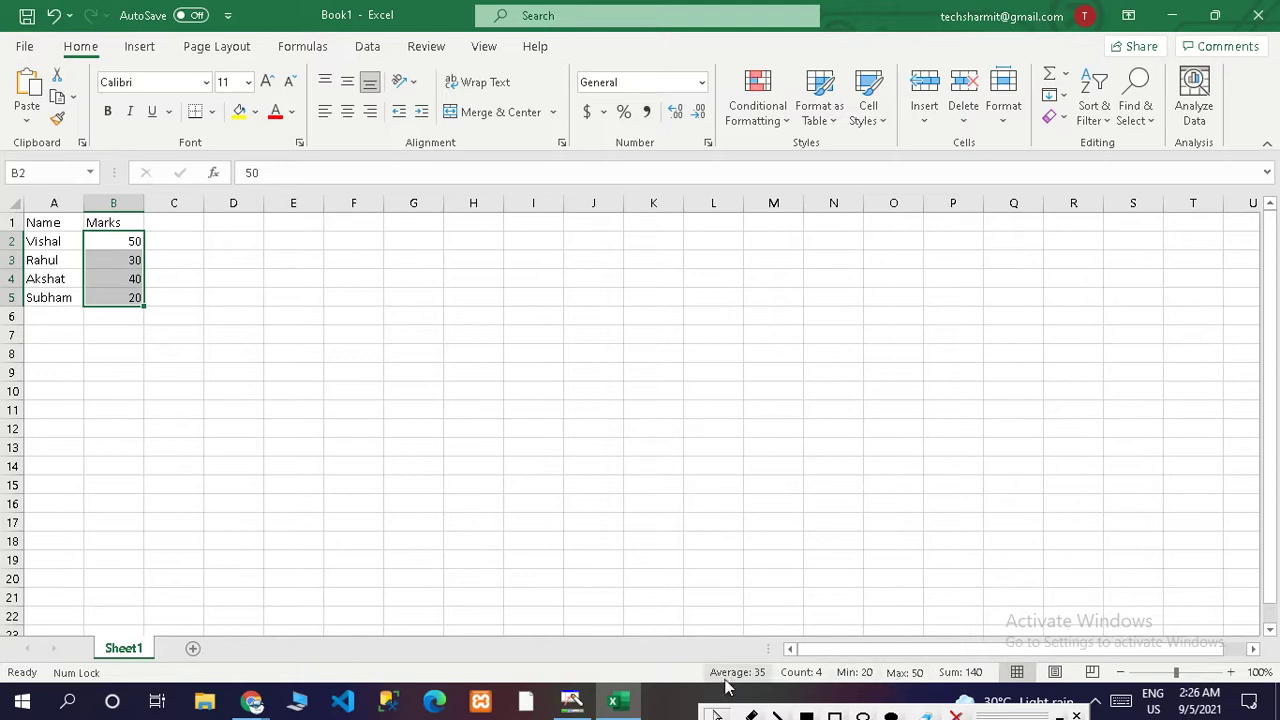
pyautogui.rightClick(312, 677)
pyautogui.rightClick(286, 677)
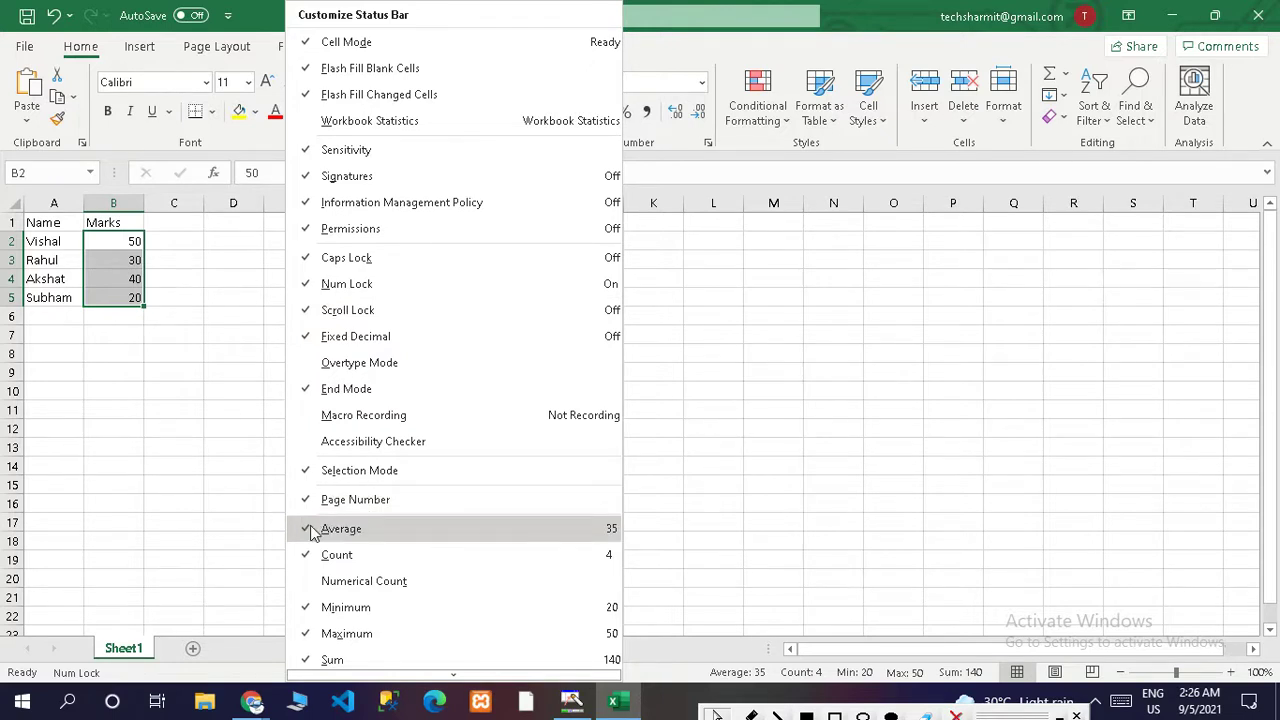
pyautogui.click(313, 531)
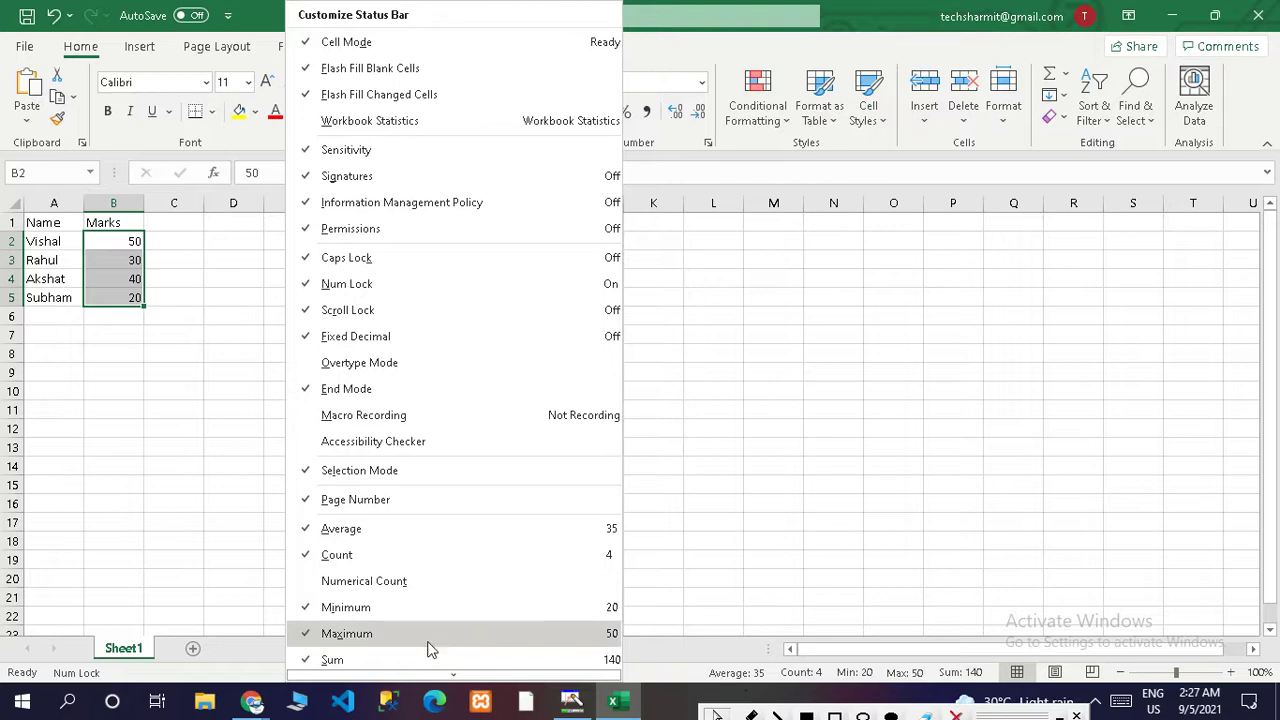
pyautogui.click(377, 665)
pyautogui.click(358, 635)
pyautogui.click(358, 614)
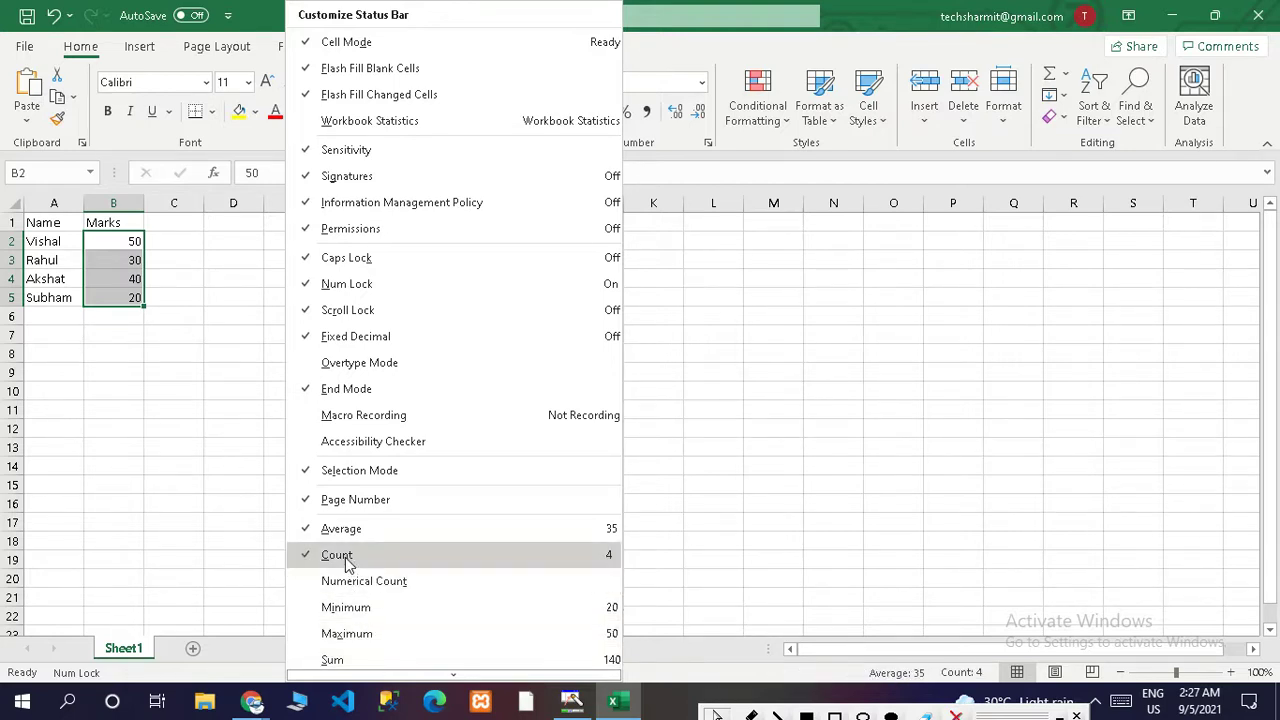
pyautogui.click(345, 556)
pyautogui.click(344, 538)
pyautogui.click(666, 586)
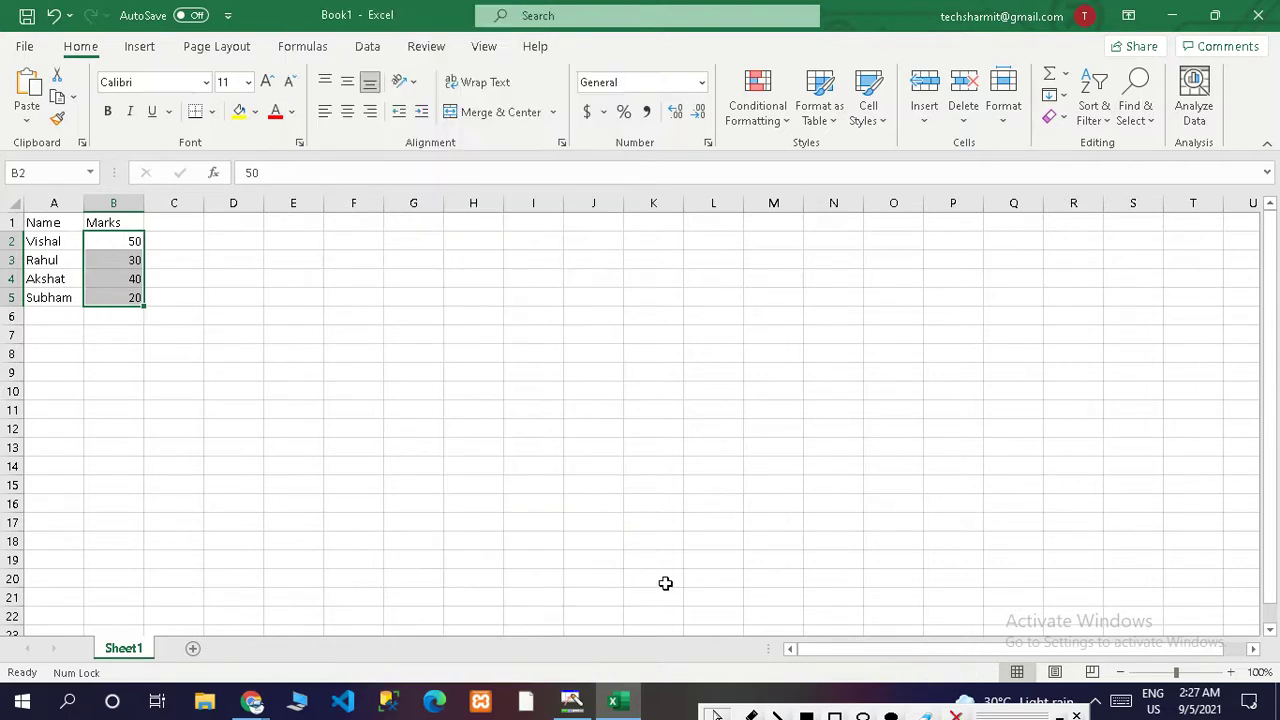
# With the marks in B2:B5 selected, turn on Count, Minimum, Maximum and Sum on the status bar.
pyautogui.click(273, 296)
pyautogui.moveTo(130, 243); pyautogui.dragTo(134, 292)
pyautogui.rightClick(313, 674)
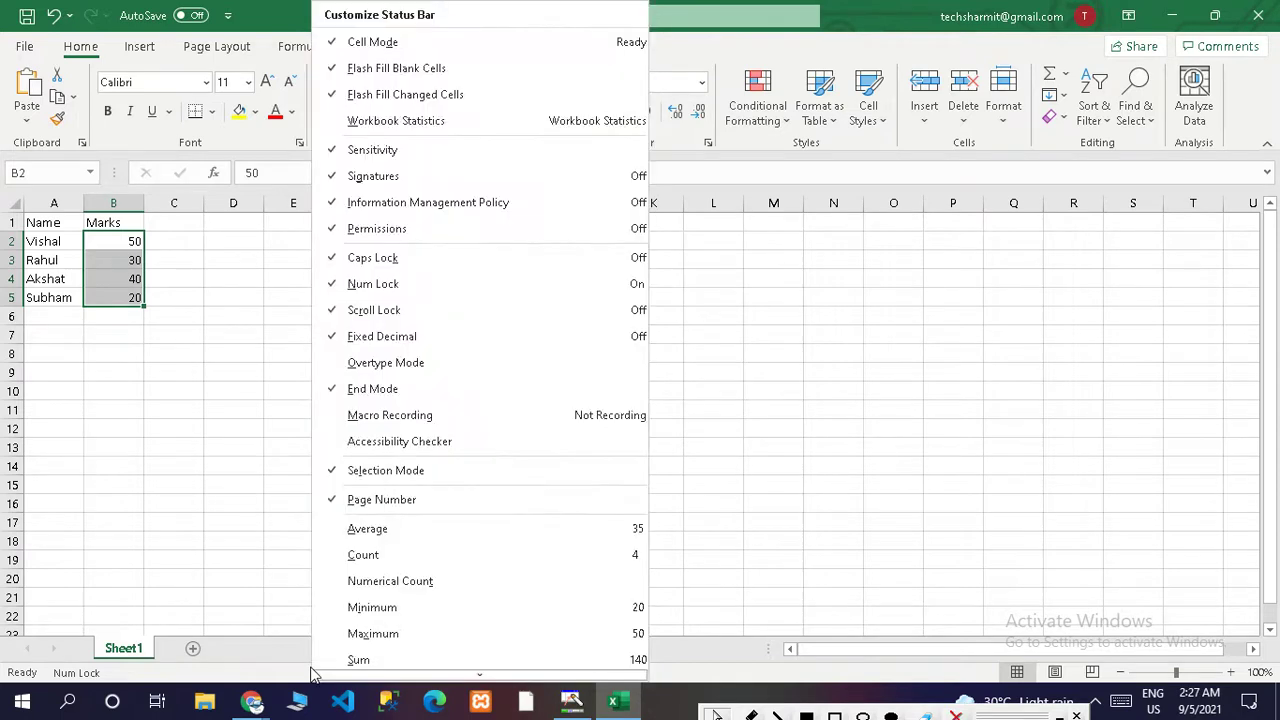
pyautogui.click(365, 557)
pyautogui.click(372, 607)
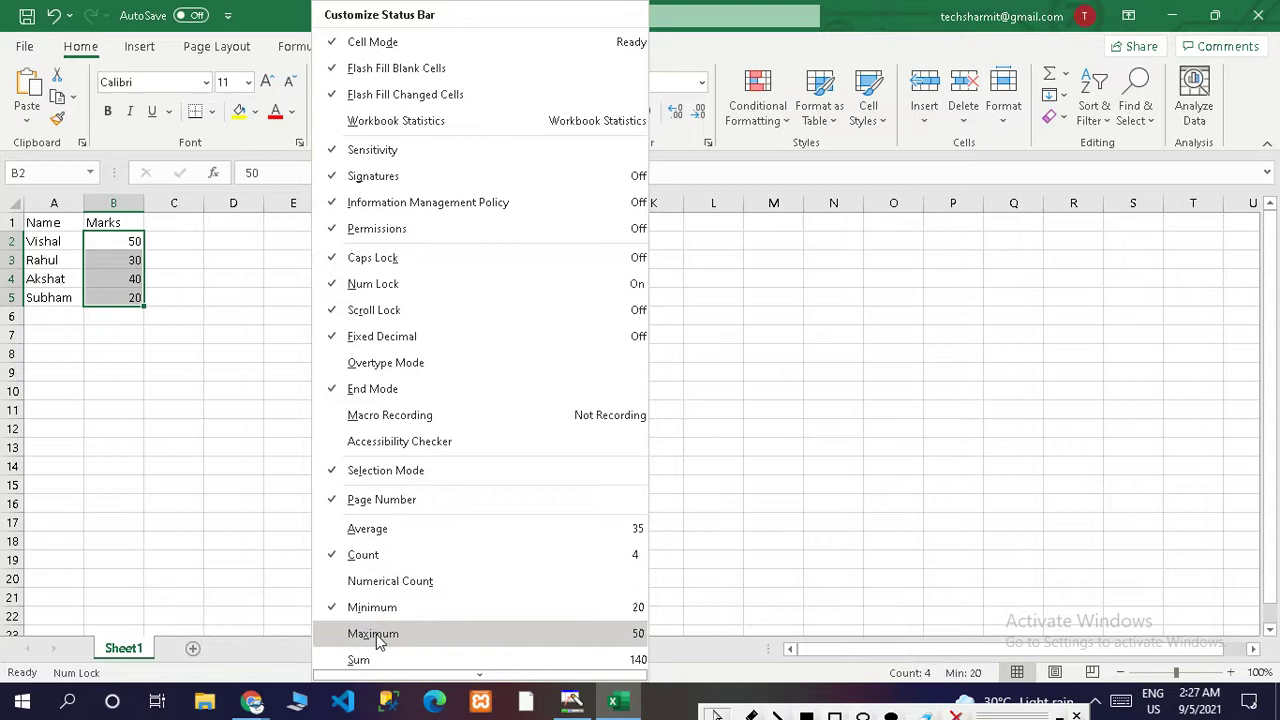
pyautogui.click(378, 641)
pyautogui.scroll(-2, 375, 645)
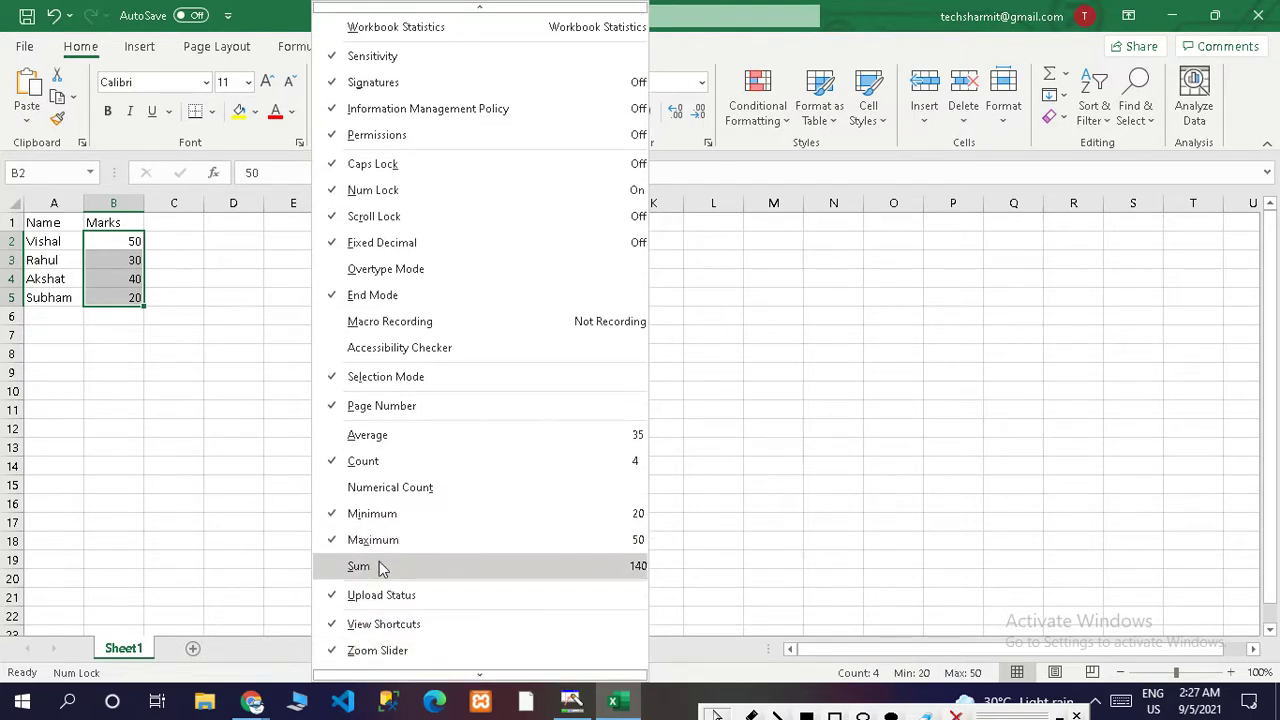
pyautogui.click(381, 568)
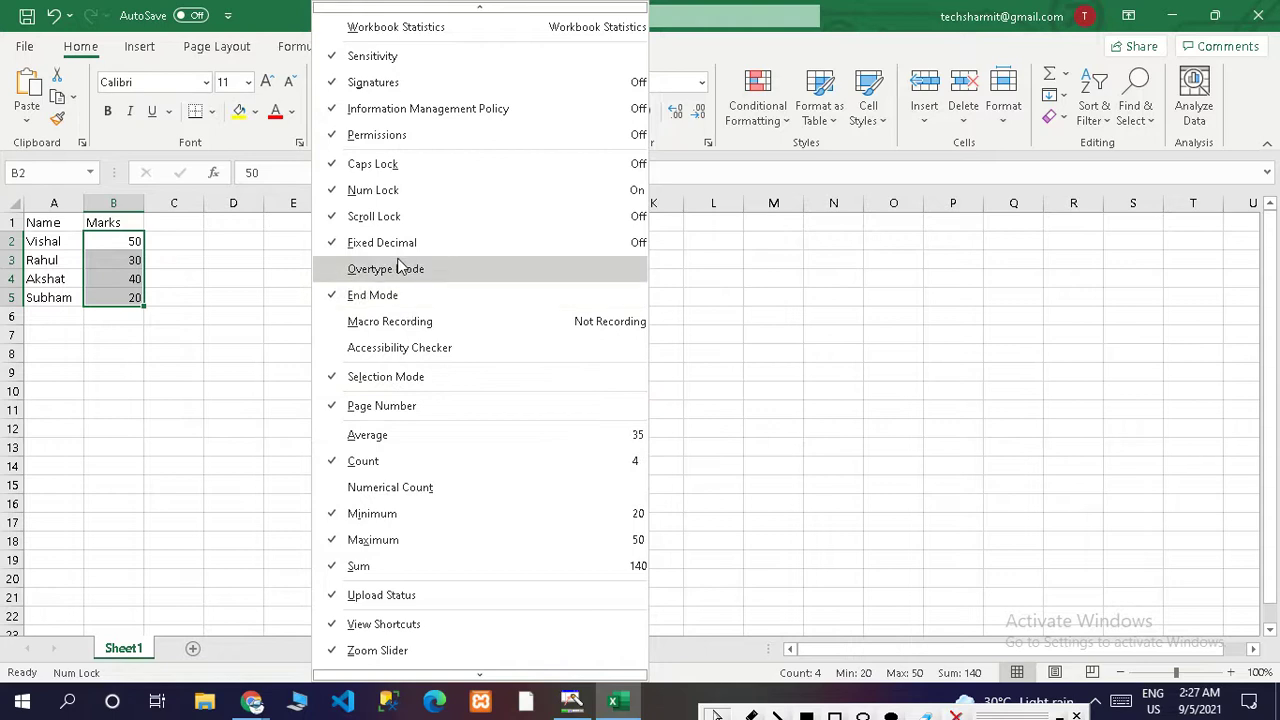
pyautogui.click(308, 310)
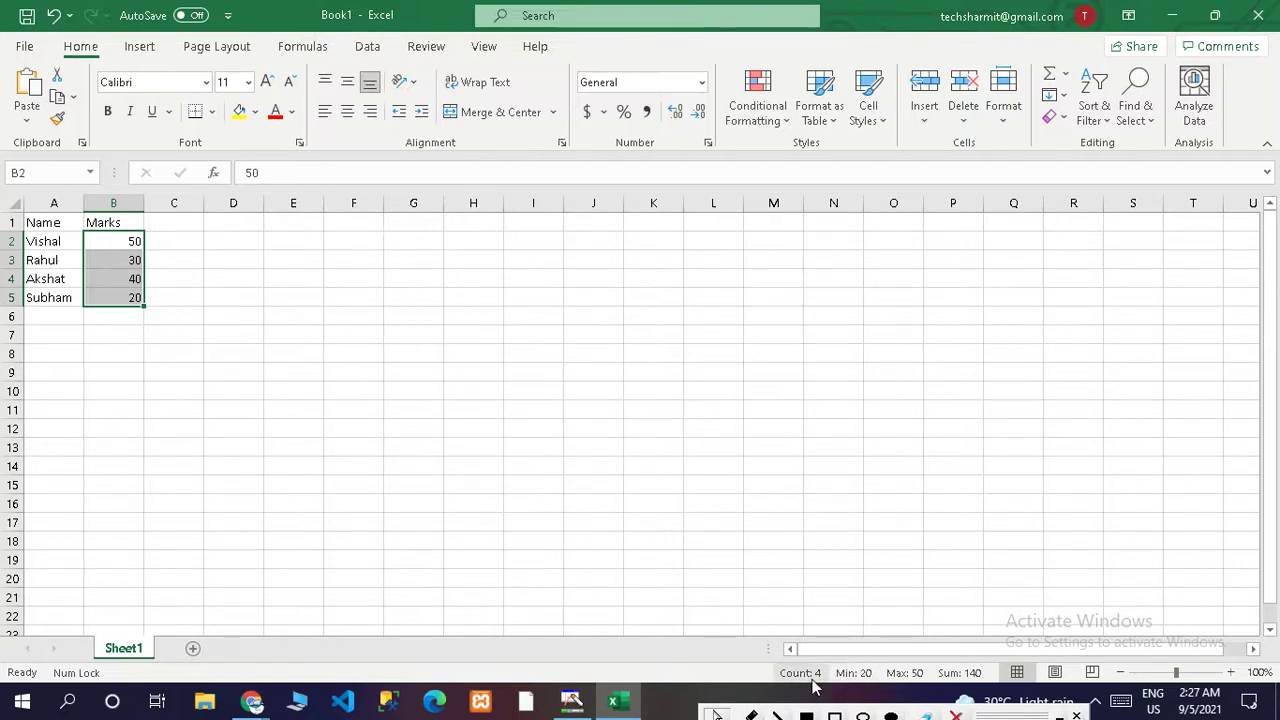
# Show the sheet in Page Layout view and Page Break Preview, and return it to Normal view.
pyautogui.click(1056, 675)
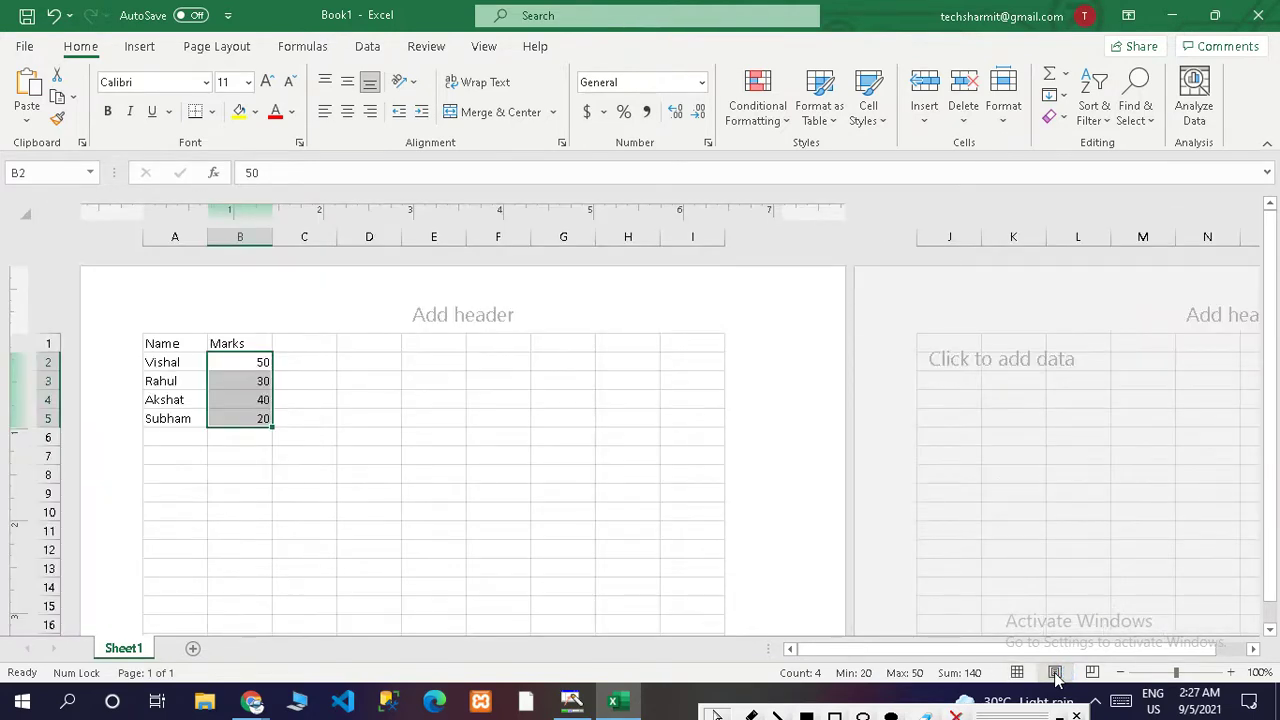
pyautogui.click(1092, 673)
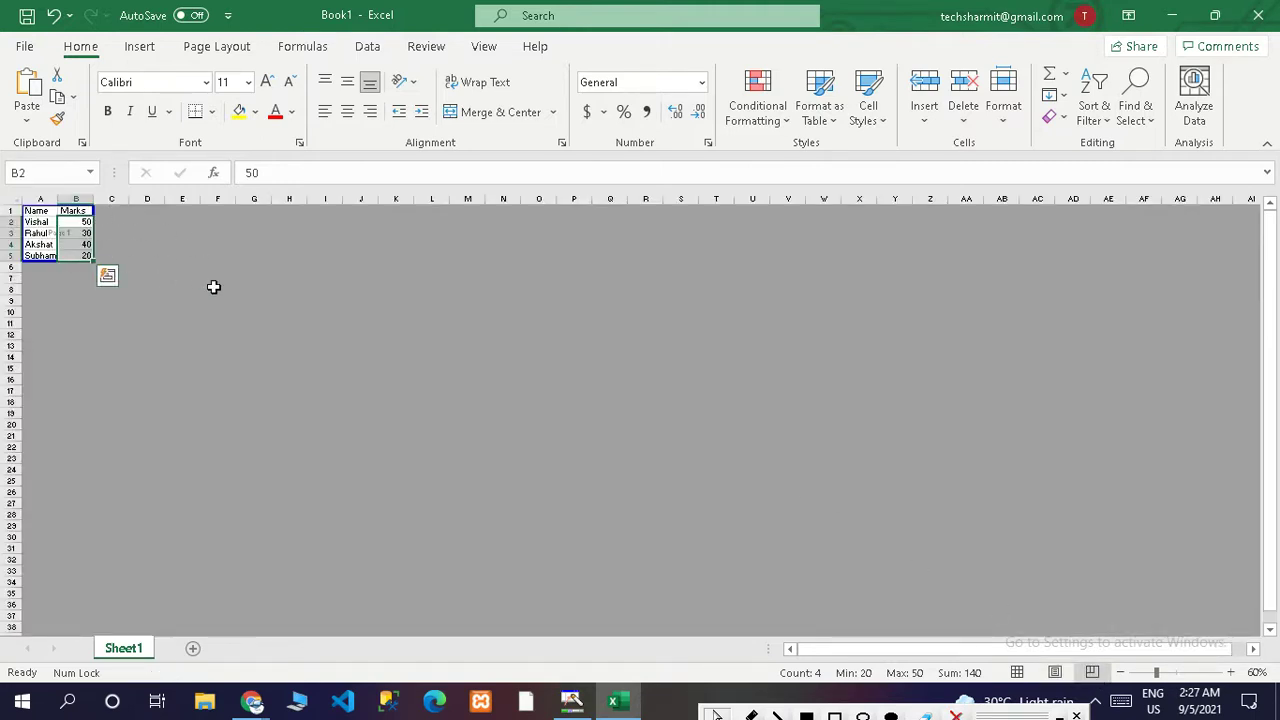
pyautogui.click(1015, 673)
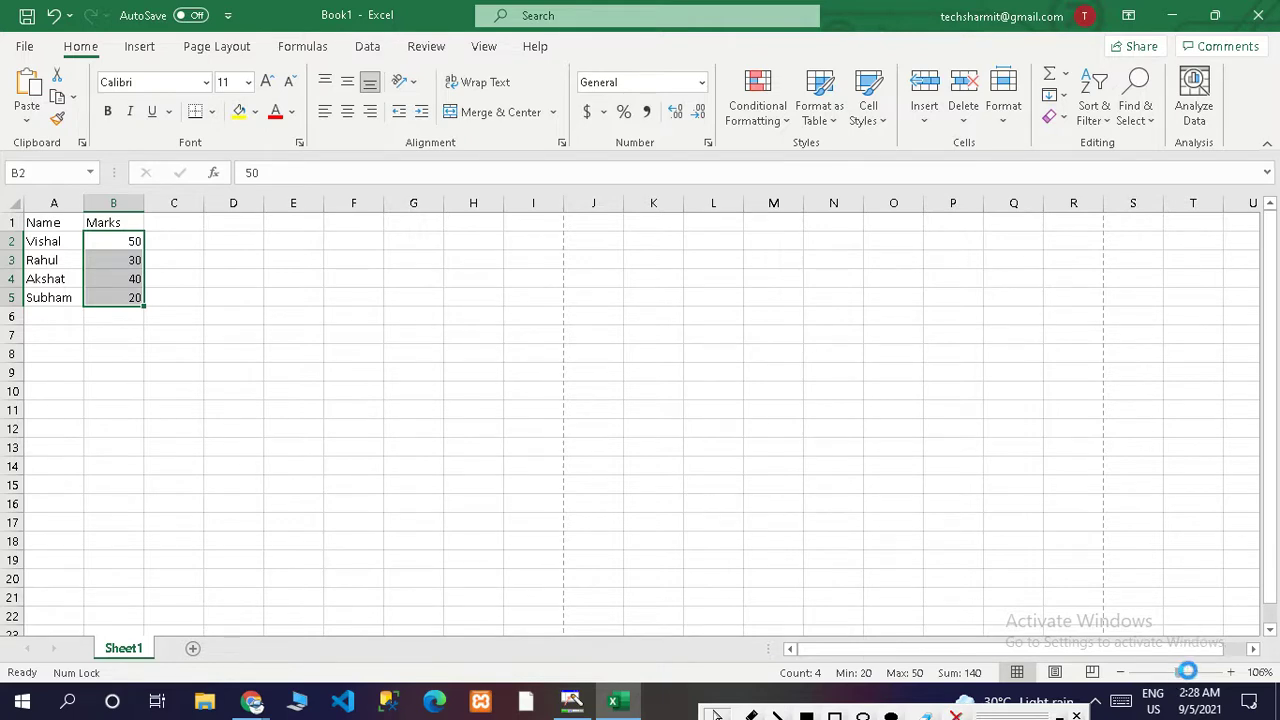
# Zoom the sheet in to 112%, return it to 100%, and deselect the marks.
pyautogui.moveTo(1176, 673)
pyautogui.mouseDown()
pyautogui.moveTo(1203, 679)
pyautogui.moveTo(1168, 673)
pyautogui.moveTo(1183, 676)
pyautogui.mouseUp()
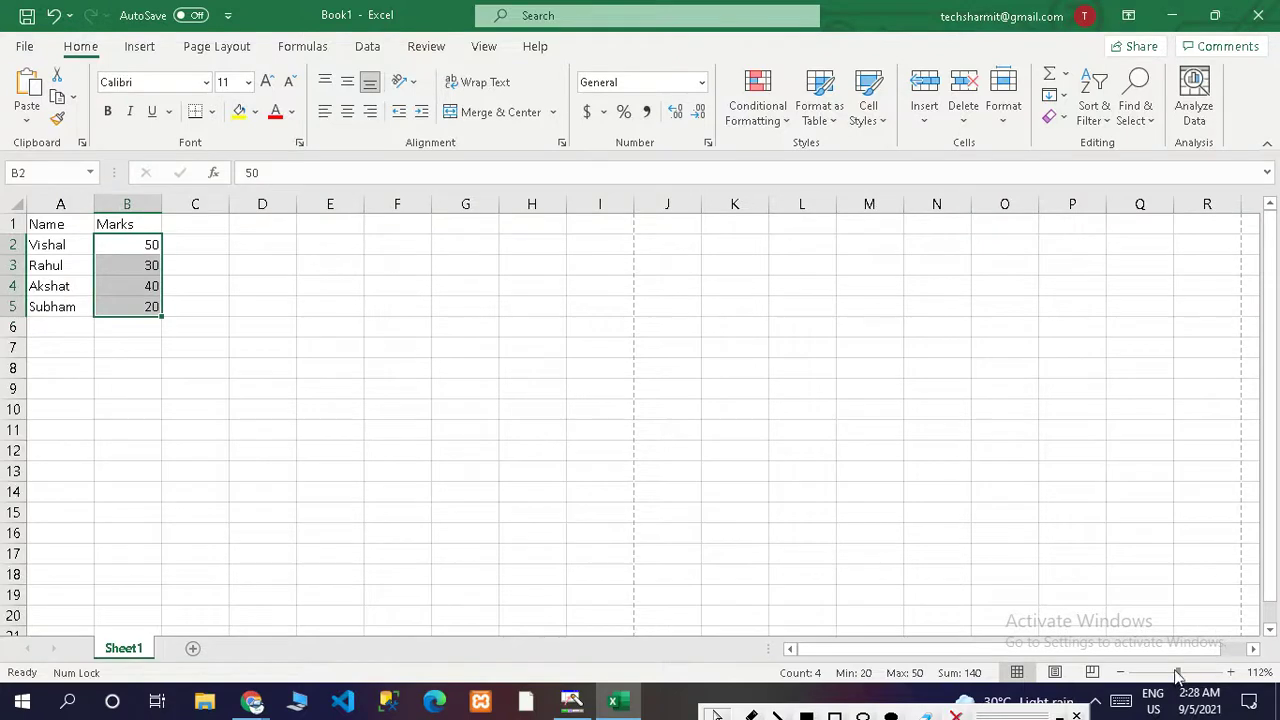
pyautogui.click(1120, 673)
pyautogui.click(1120, 673)
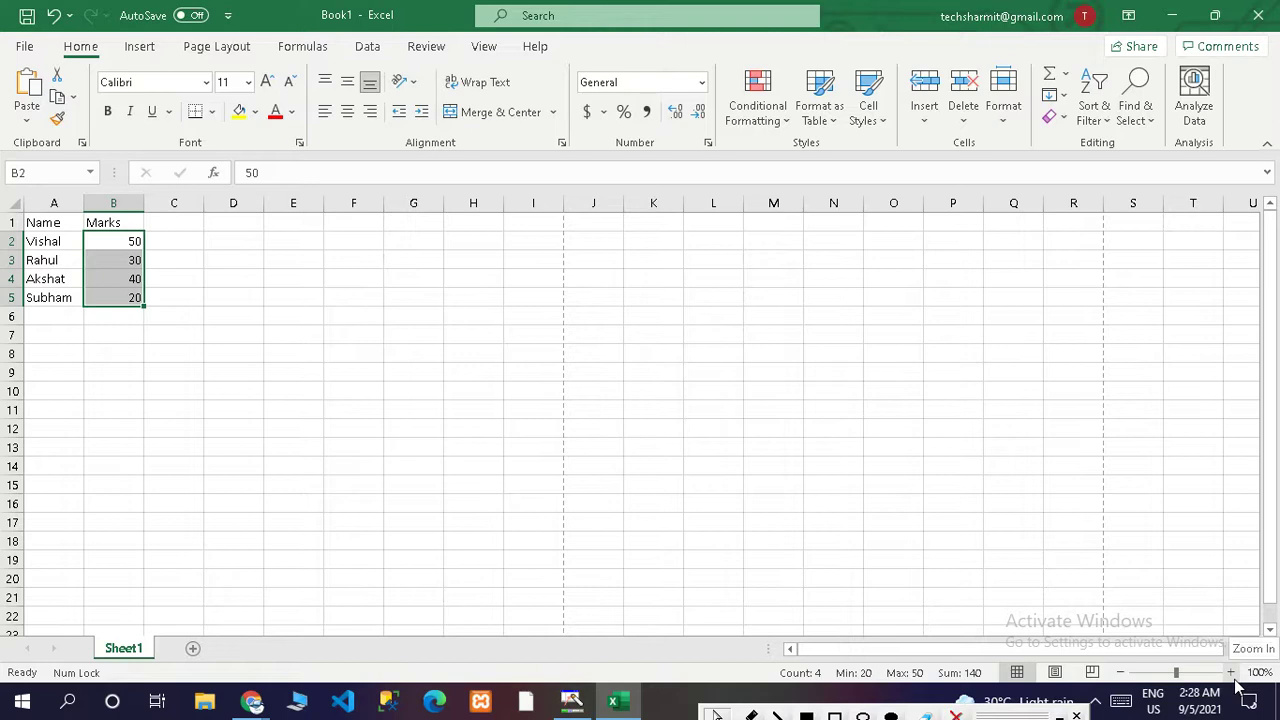
pyautogui.click(866, 502)
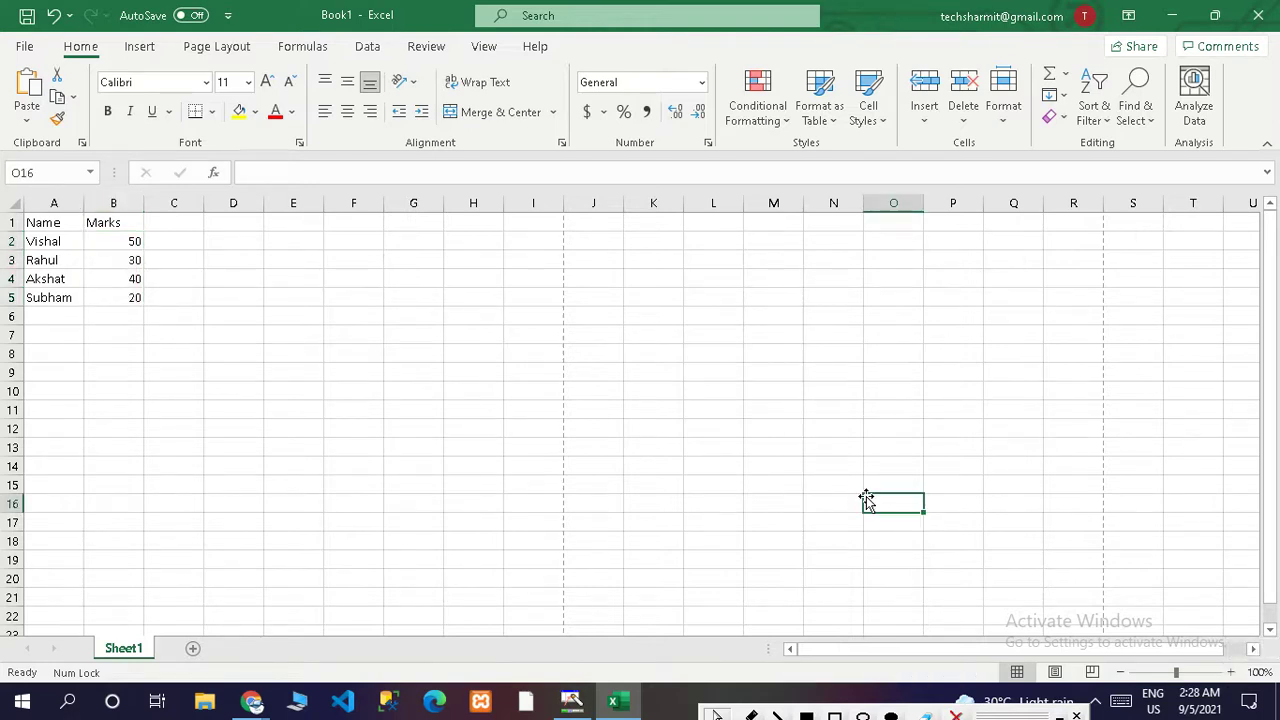
pyautogui.click(381, 502)
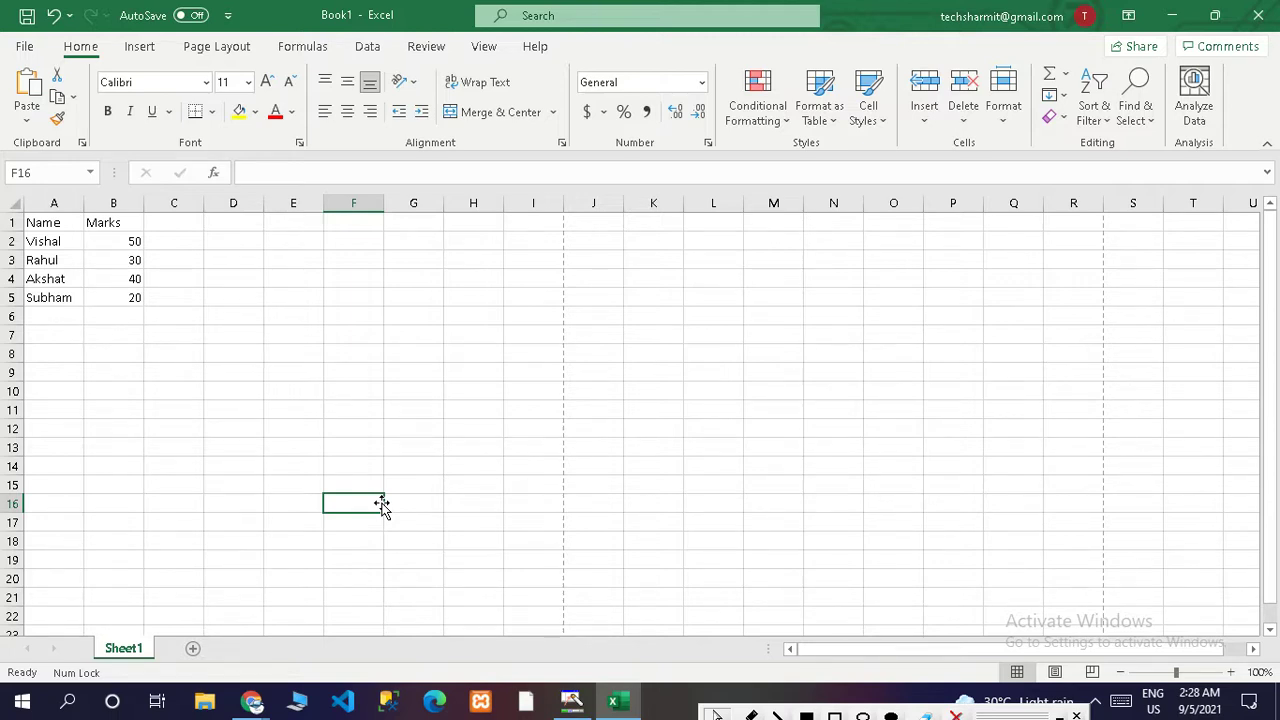
# Enter 10 in cell D6 and 20 in cell E6.
pyautogui.click(235, 355)
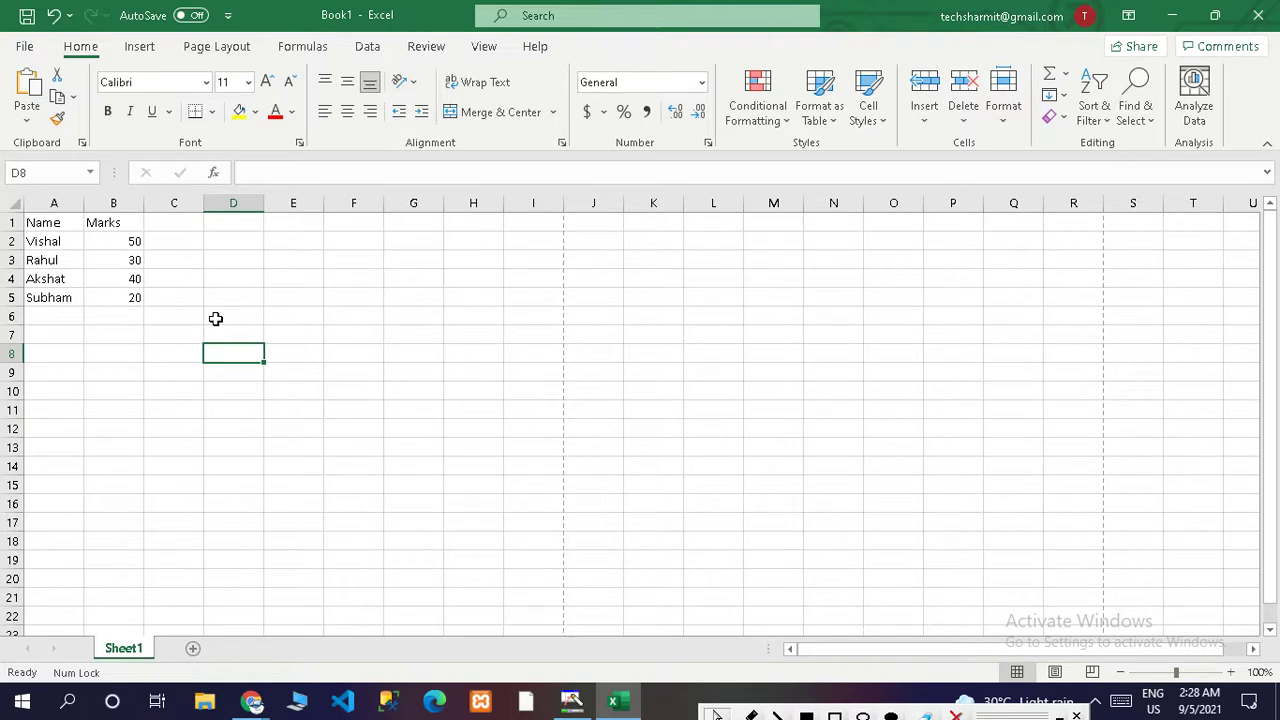
pyautogui.click(224, 316)
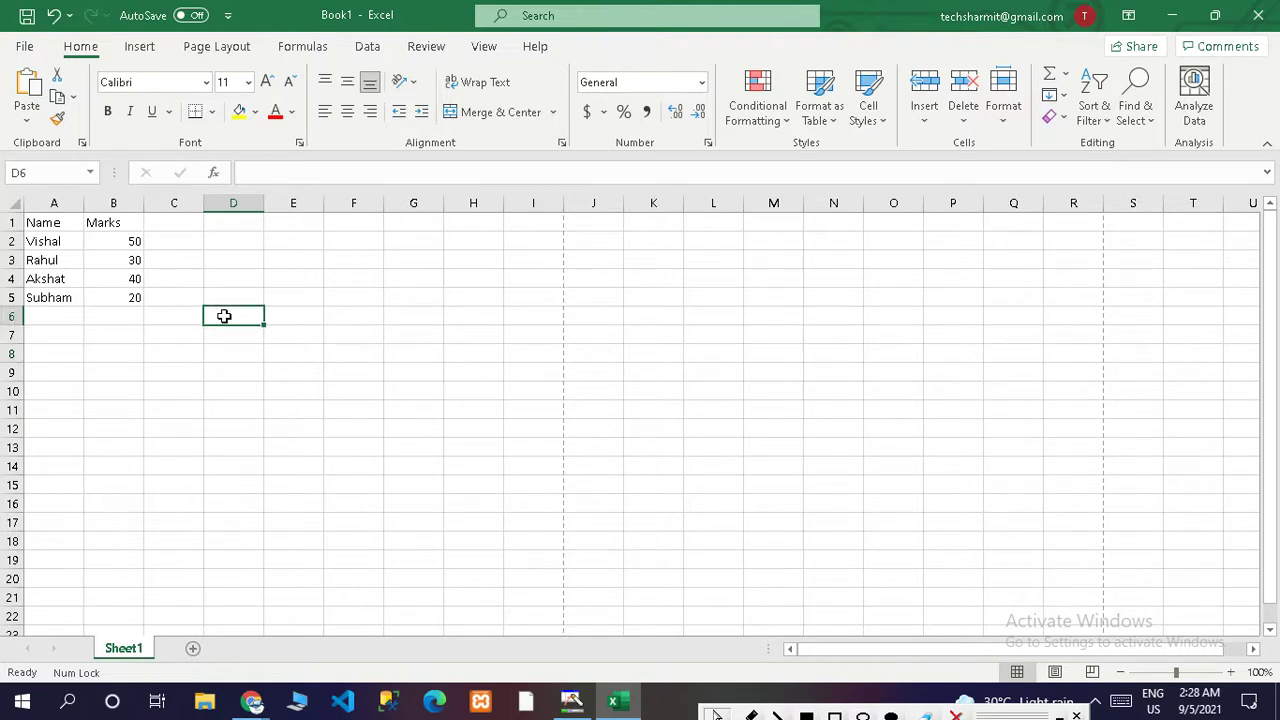
pyautogui.write('10')
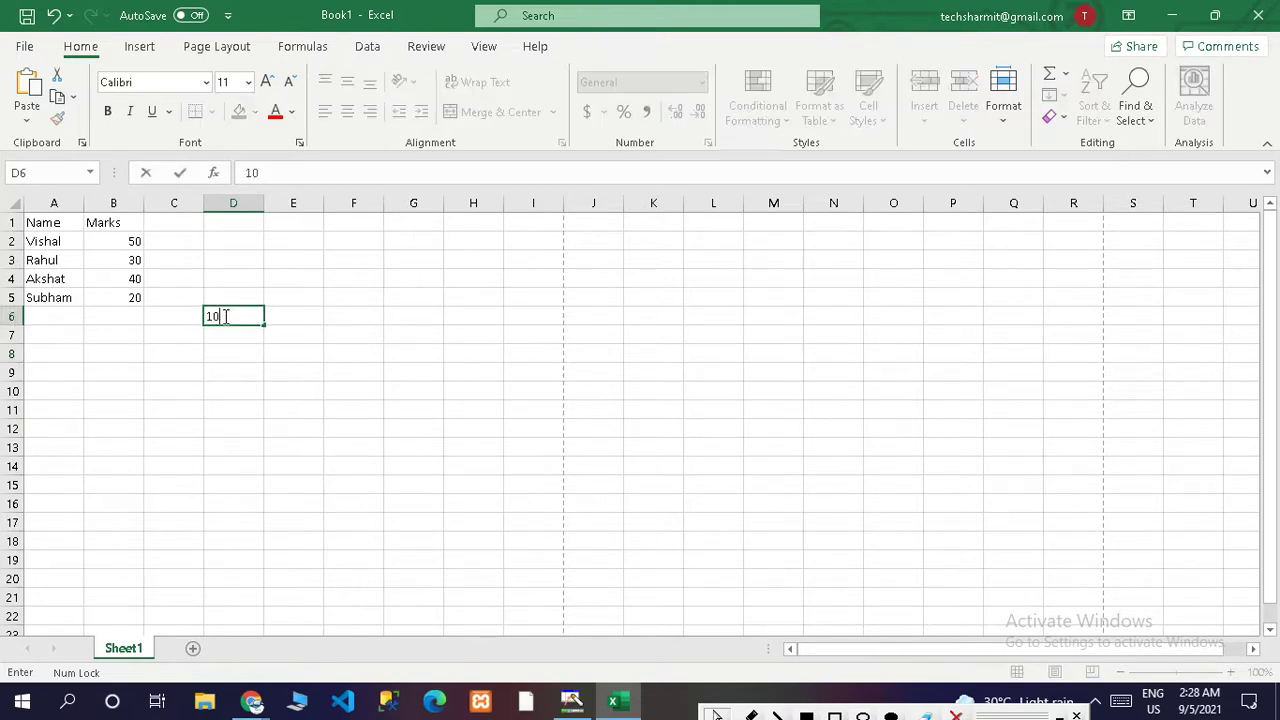
pyautogui.press('Tab')
pyautogui.write('20')
pyautogui.press('Tab')
pyautogui.press('Return')
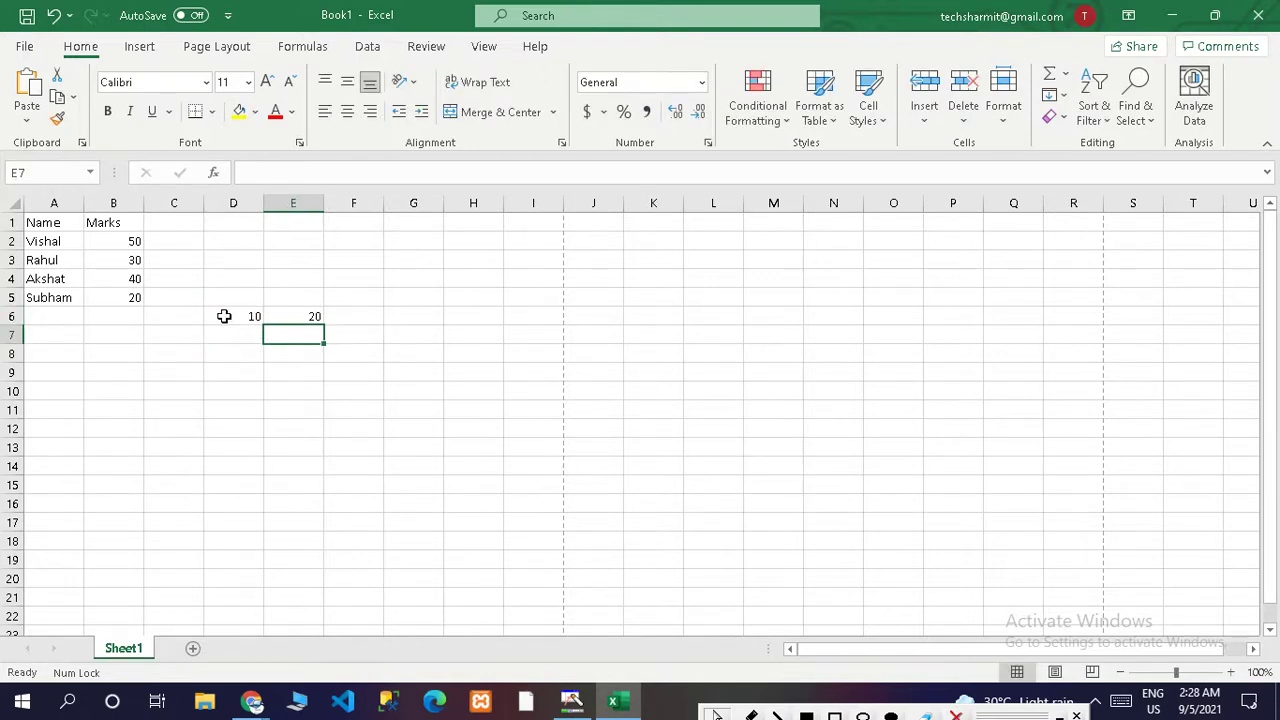
# Enter 30, 40 and 40 across cells D7 to F7.
pyautogui.write('30')
pyautogui.press('Tab')
pyautogui.write('40')
pyautogui.press('Tab')
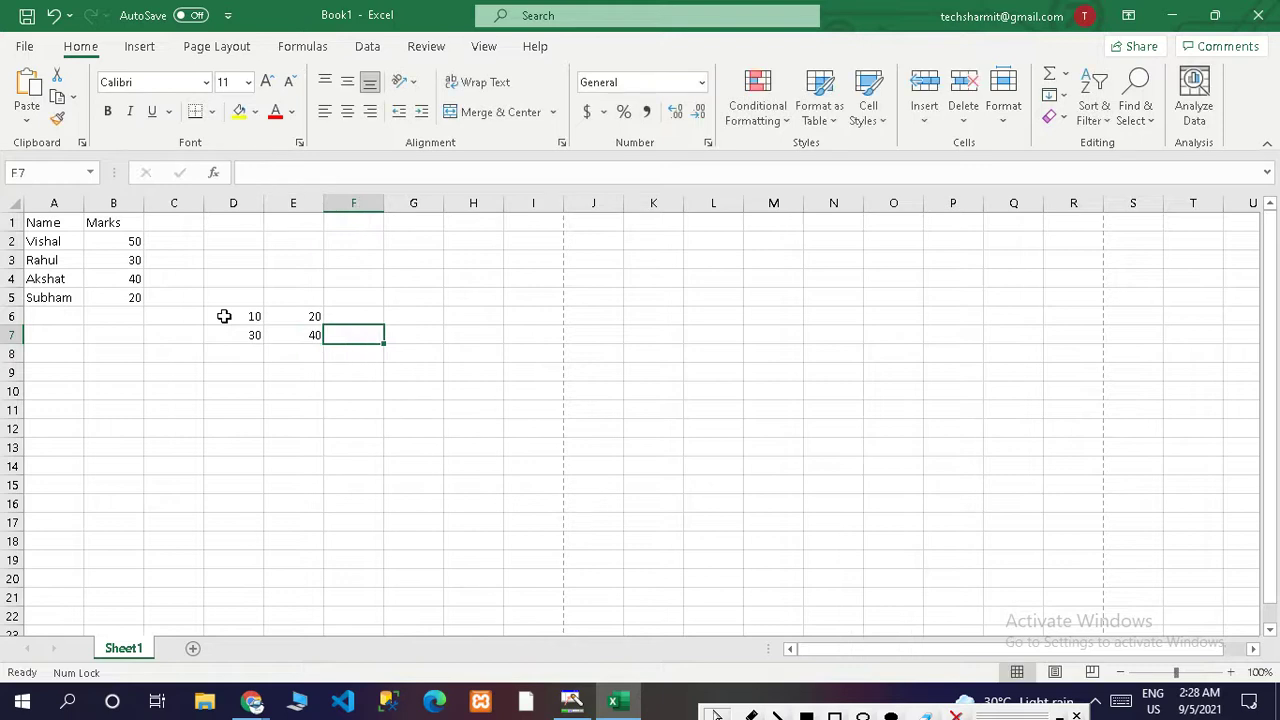
pyautogui.write('40')
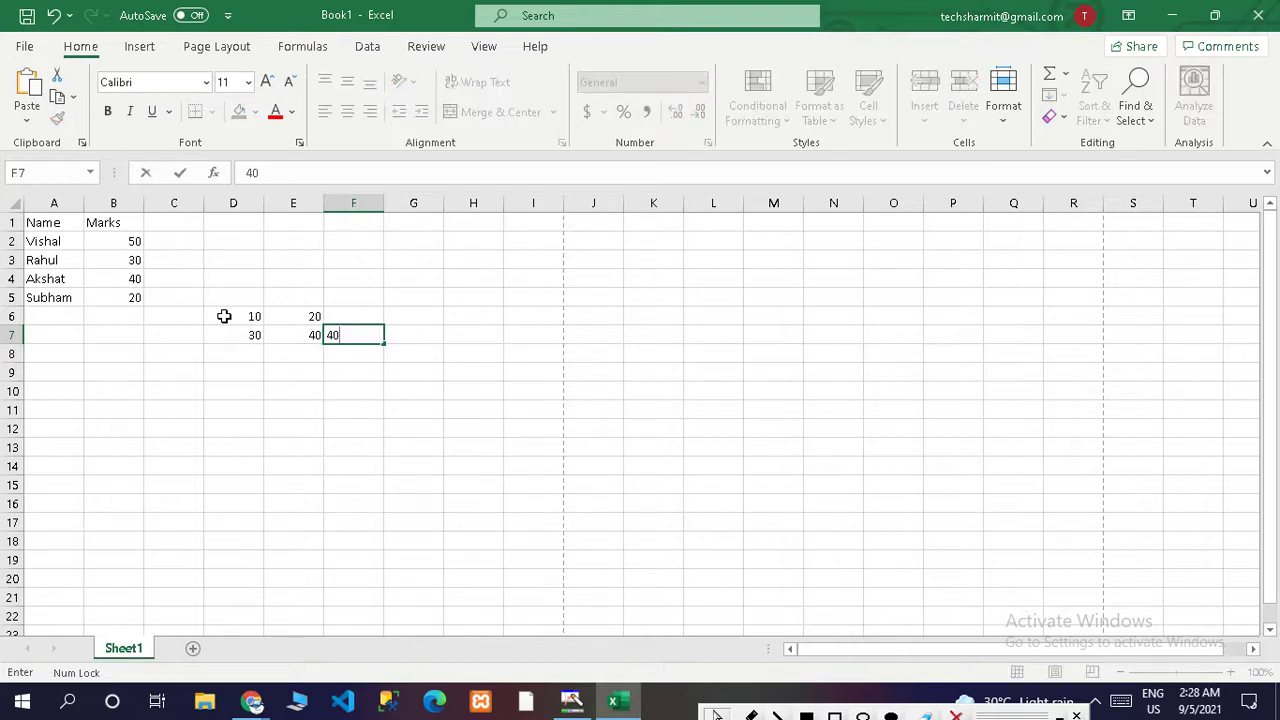
pyautogui.press('Up')
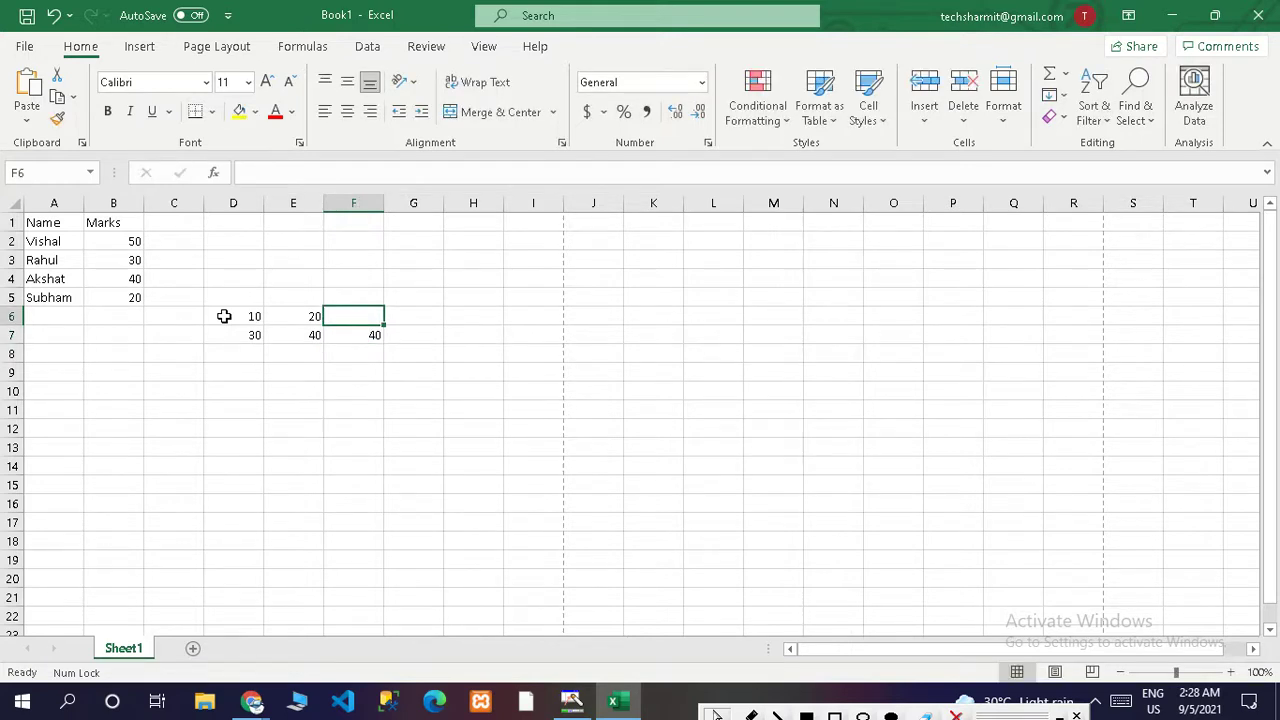
# Clear the numbers from the range D6:F8.
pyautogui.click(269, 351)
pyautogui.moveTo(251, 317); pyautogui.dragTo(366, 347)
pyautogui.press('Delete')
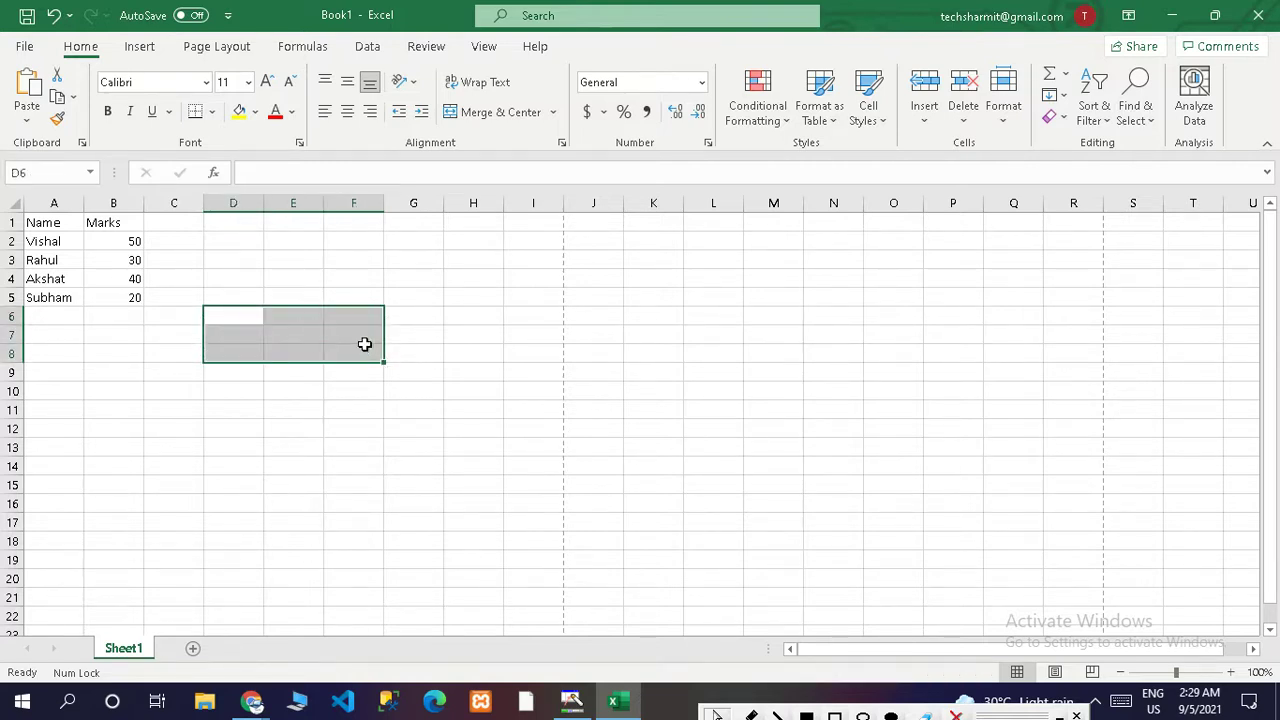
# Select the range D6:F11 and fill its first column, D6 to D11, with 50, 20, 30, 40, 60 and 80.
pyautogui.click(365, 347)
pyautogui.moveTo(229, 316); pyautogui.dragTo(343, 338)
pyautogui.click(343, 338)
pyautogui.moveTo(226, 312); pyautogui.dragTo(340, 410)
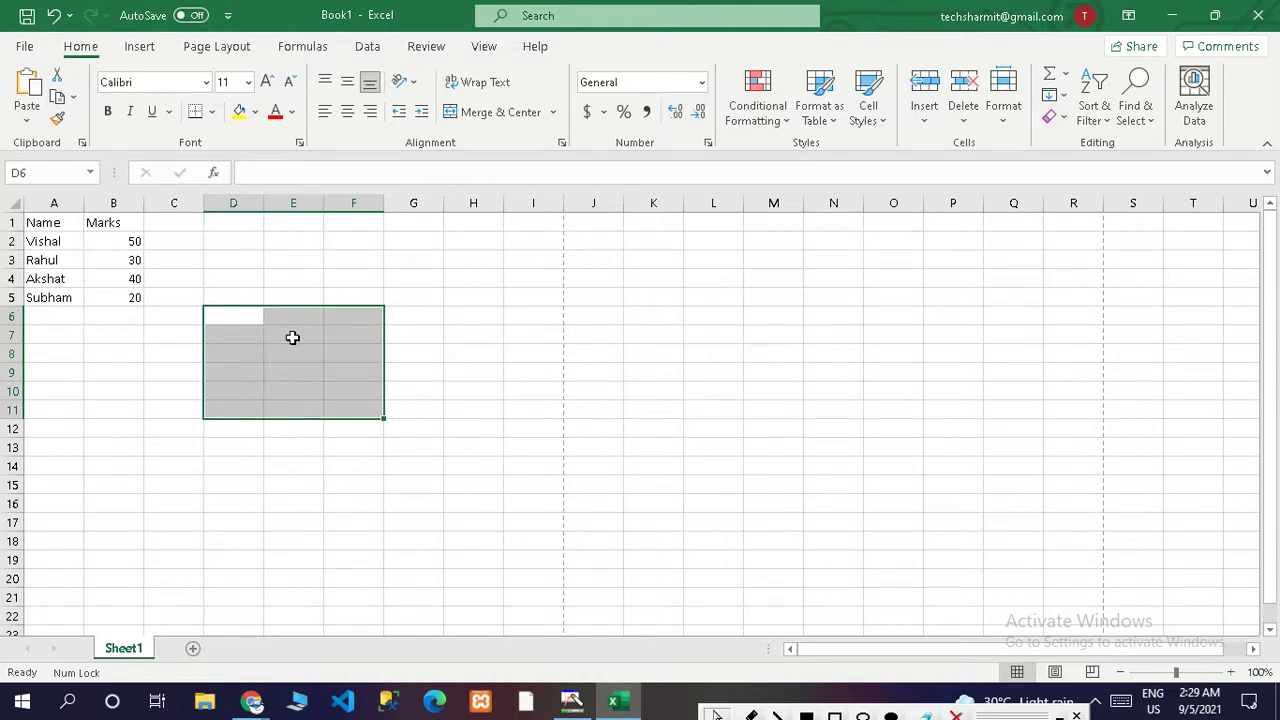
pyautogui.write('50')
pyautogui.press('Return')
pyautogui.write('20')
pyautogui.press('Return')
pyautogui.write('30')
pyautogui.press('Return')
pyautogui.write('4')
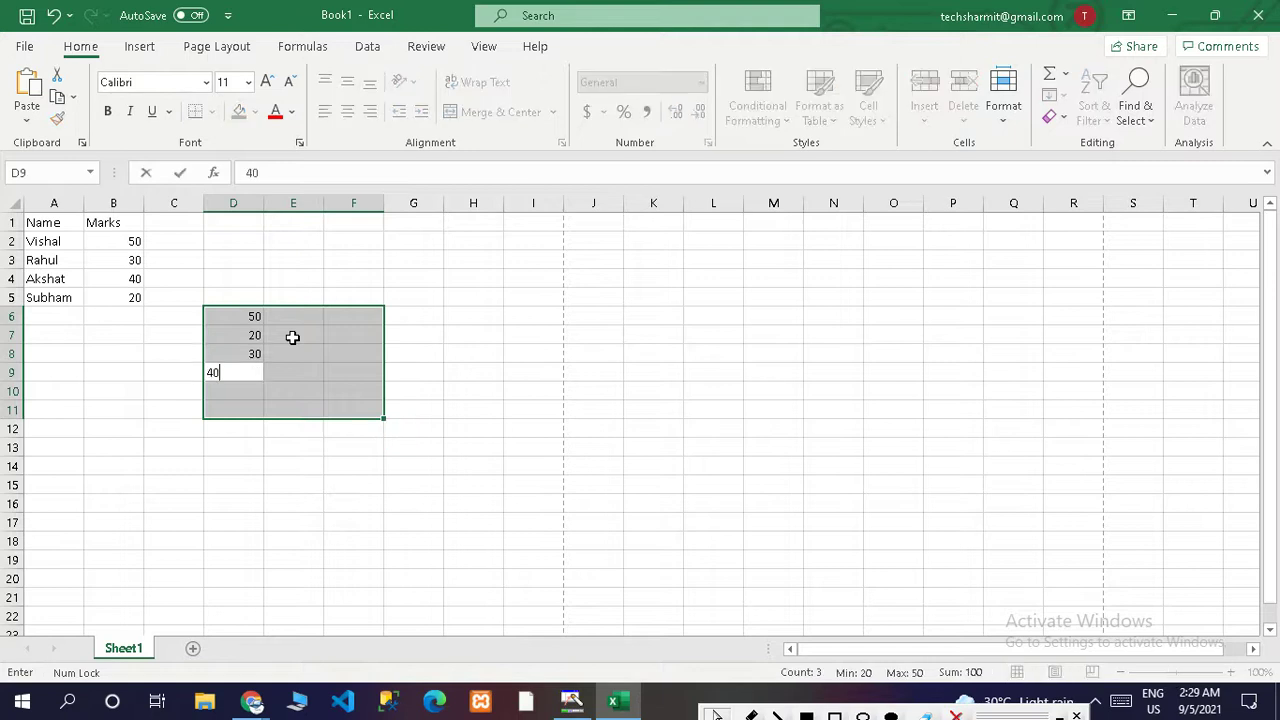
pyautogui.write('0')
pyautogui.press('Return')
pyautogui.write('60')
pyautogui.press('Return')
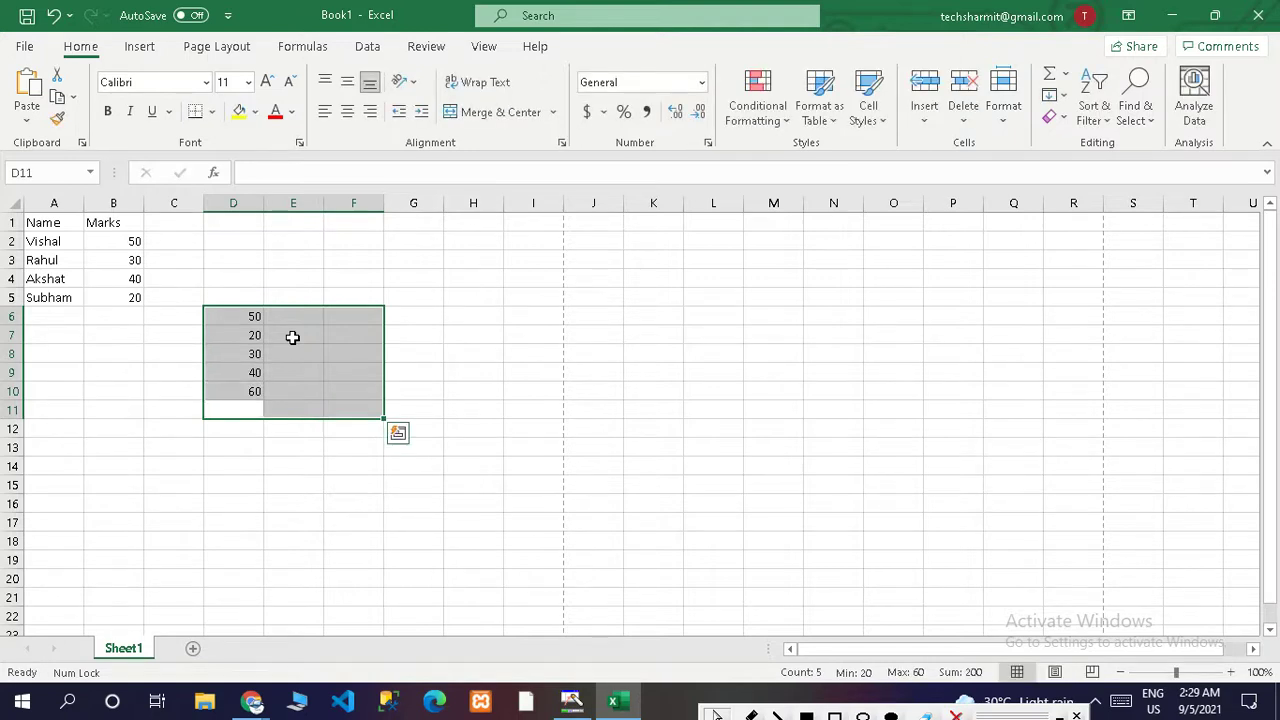
pyautogui.write('80')
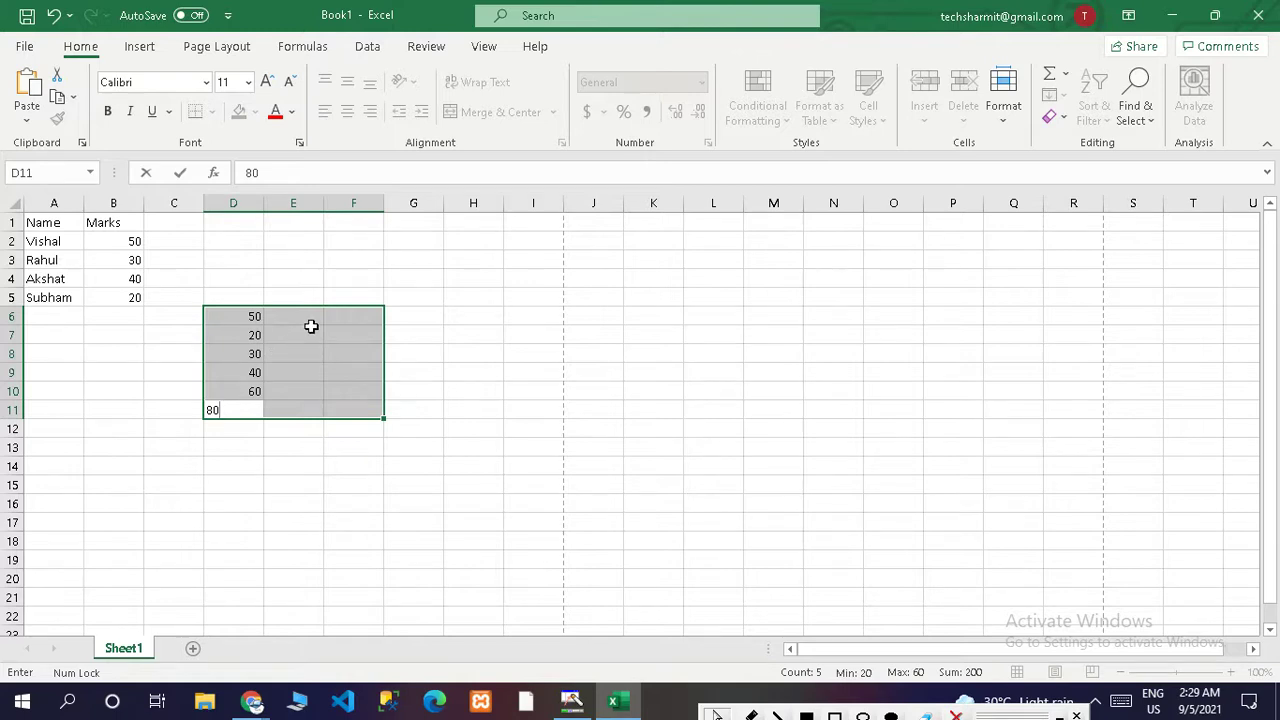
pyautogui.press('Return')
# Fill cells E6 to E11 of the selected range with 60, 40, 20, 30, 90 and 20.
pyautogui.write('60')
pyautogui.press('Return')
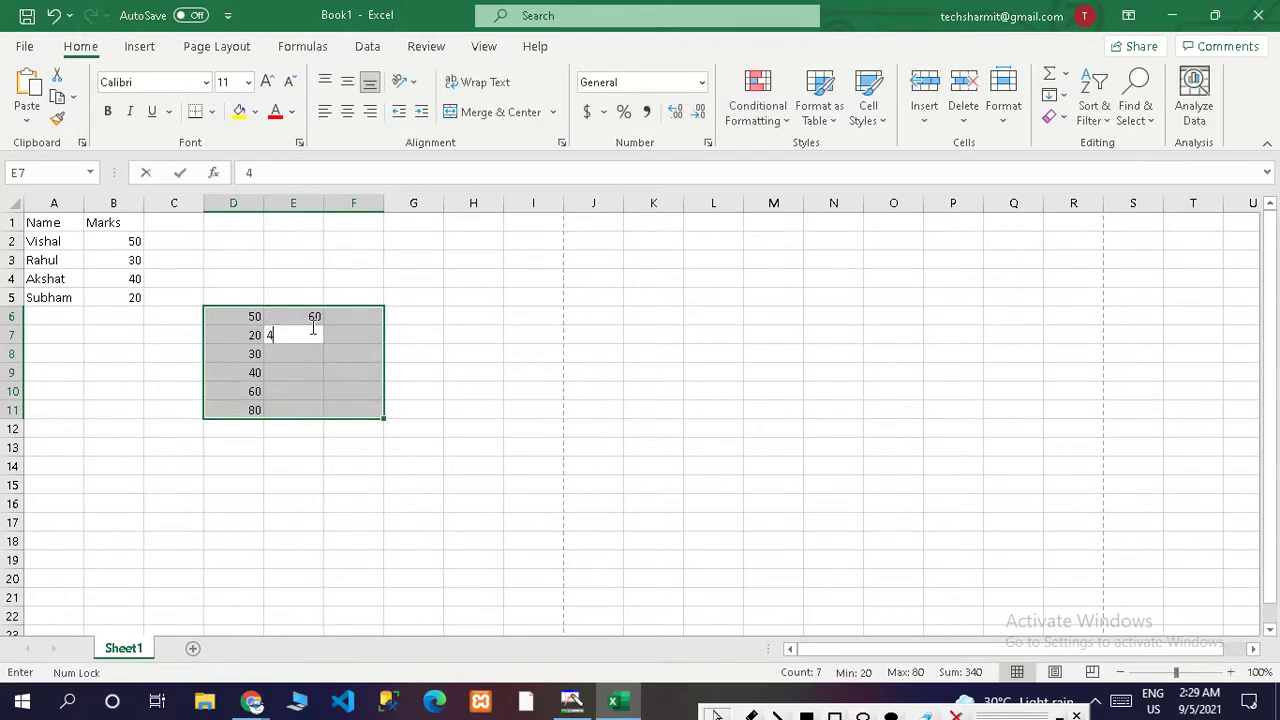
pyautogui.write('40')
pyautogui.press('Return')
pyautogui.write('20')
pyautogui.press('Return')
pyautogui.write('30')
pyautogui.press('Return')
pyautogui.write('90')
pyautogui.press('Return')
pyautogui.write('20')
pyautogui.press('Return')
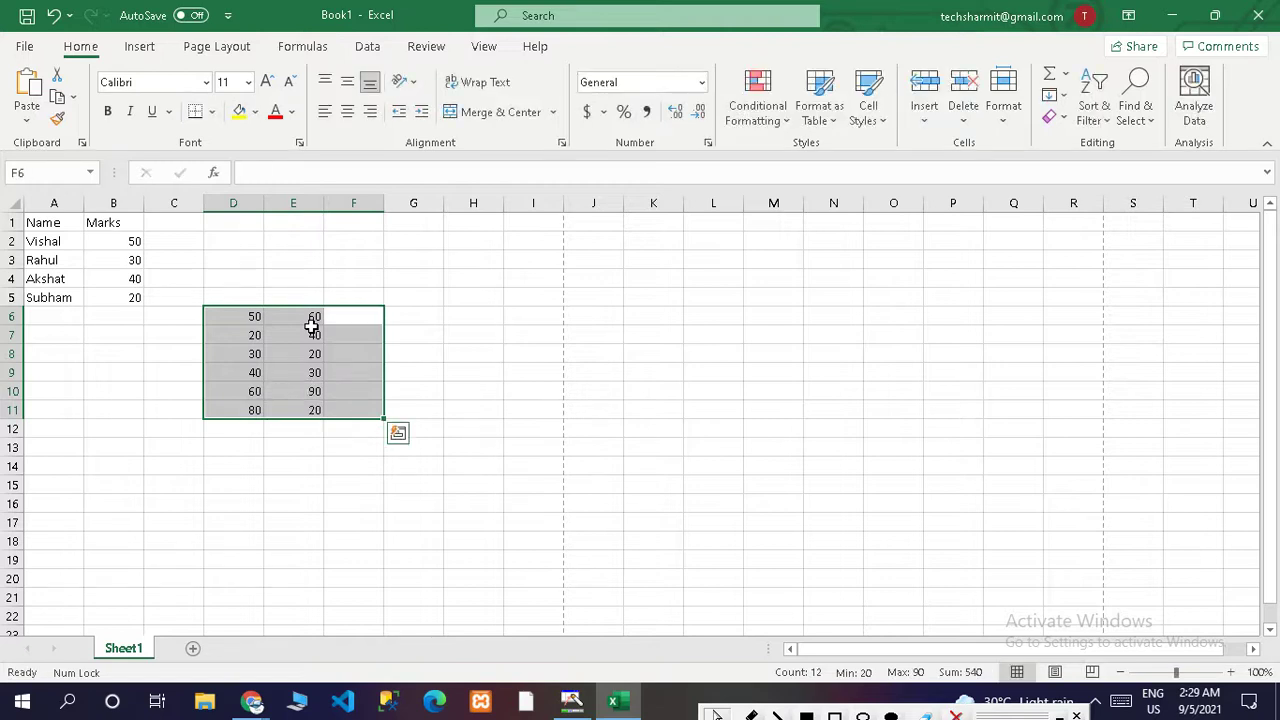
# Fill cells F6 to F11 of the selected range with 520, 20, 40, 1520, 2202 and 20.
pyautogui.write('520')
pyautogui.press('Return')
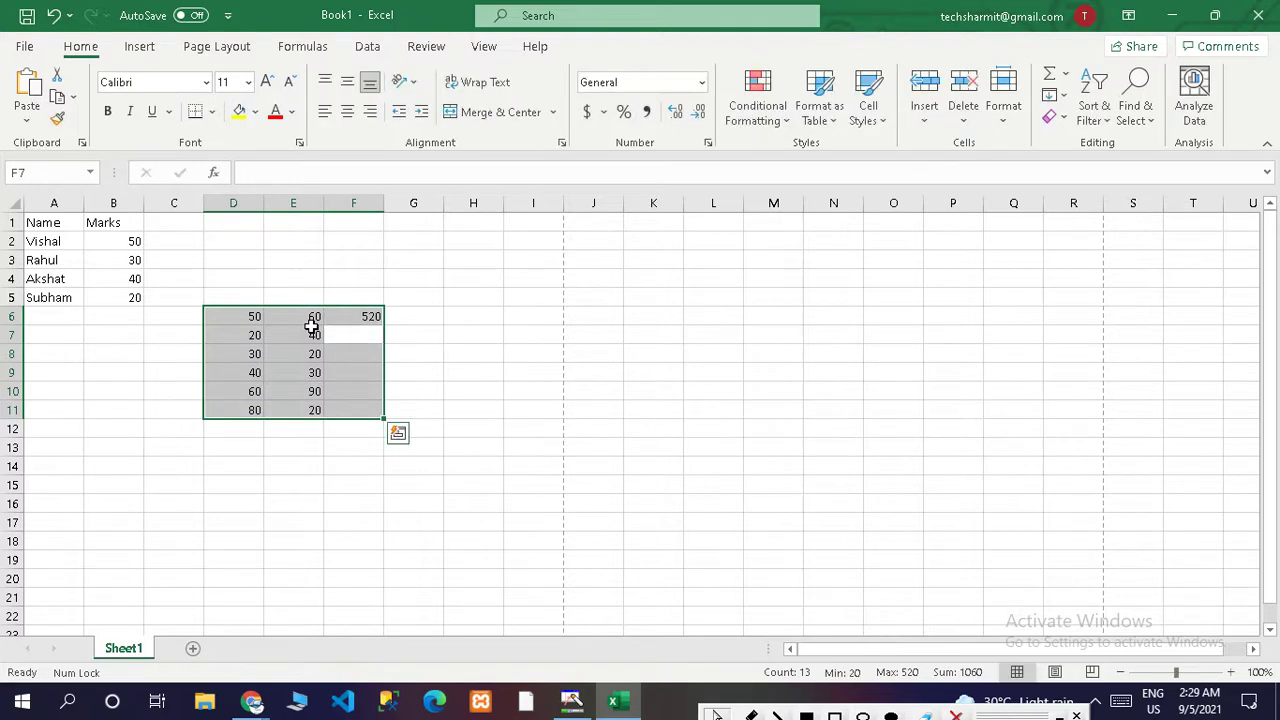
pyautogui.write('20')
pyautogui.press('Return')
pyautogui.write('40')
pyautogui.press('Return')
pyautogui.write('1520')
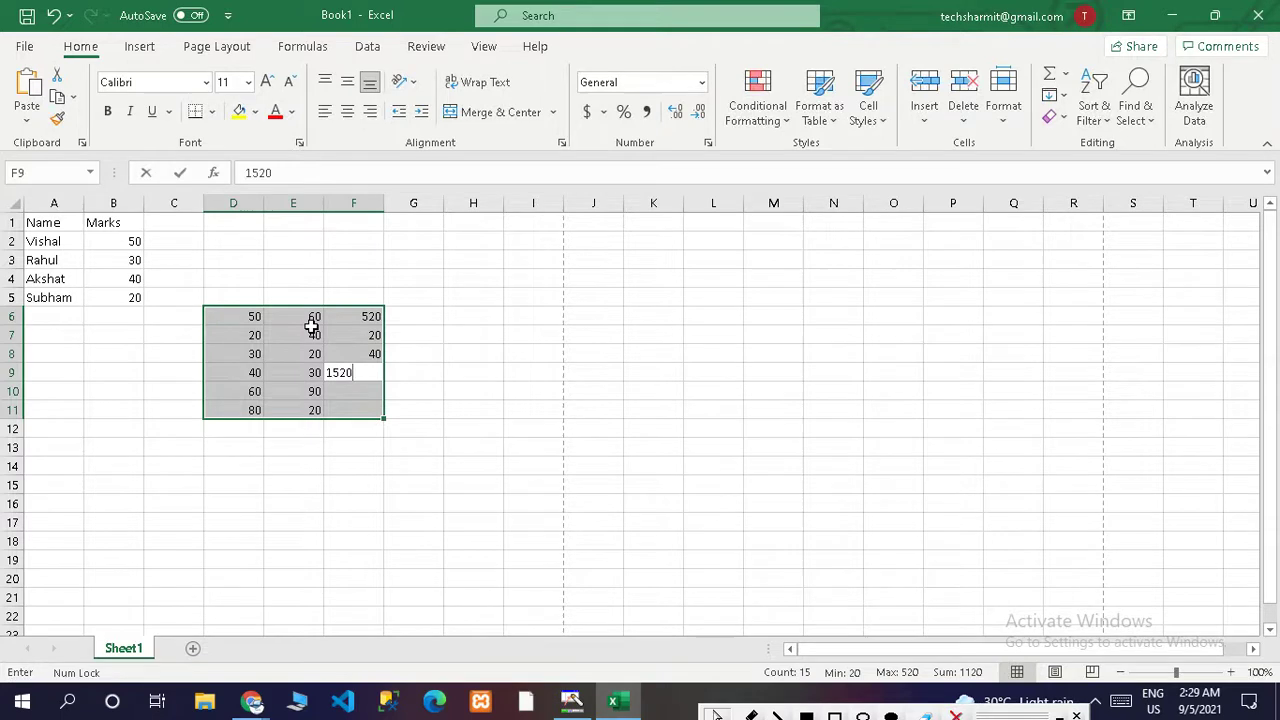
pyautogui.press('Return')
pyautogui.write('2202')
pyautogui.press('Return')
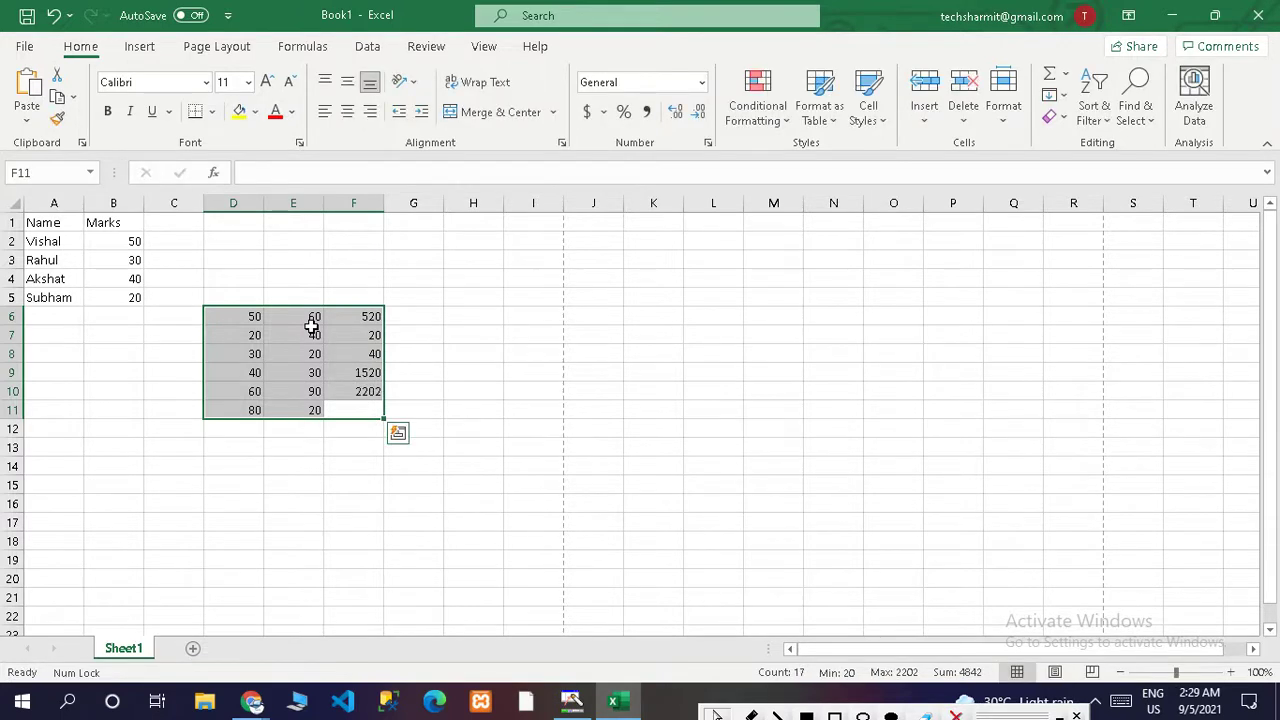
pyautogui.write('20')
pyautogui.press('Return')
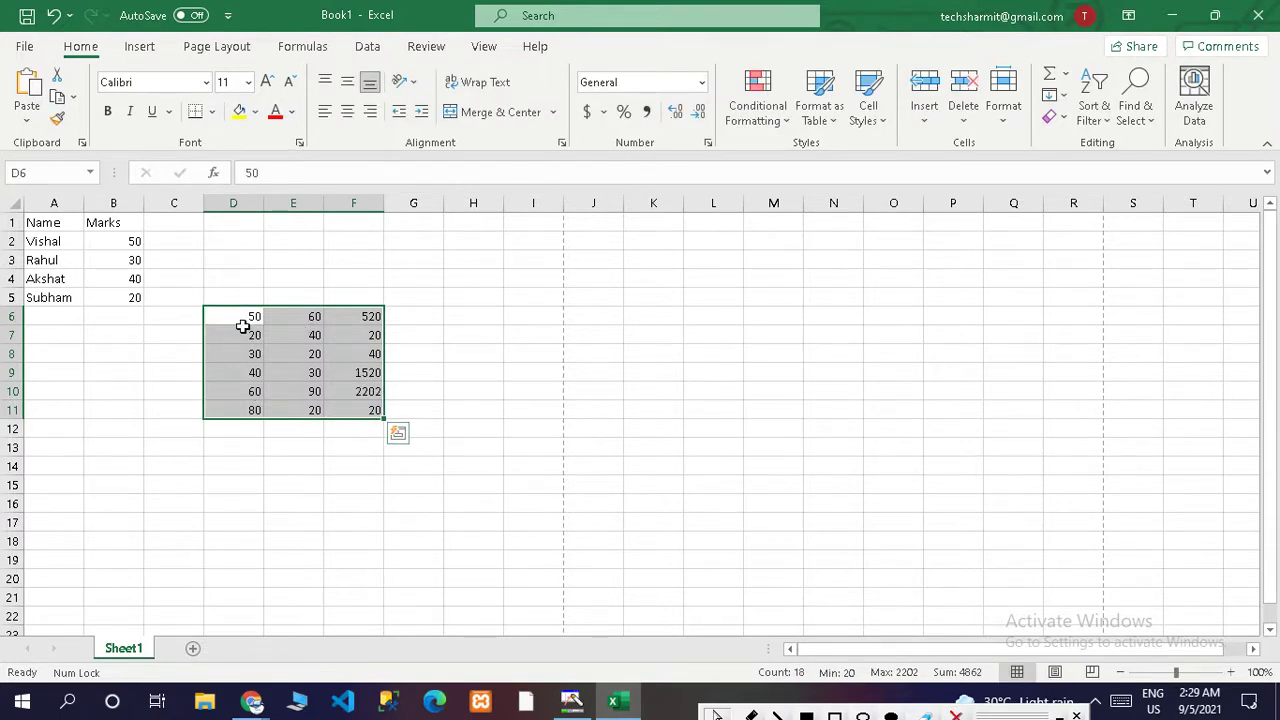
# Replace the value in cell D6 with 260 and deselect the range.
pyautogui.write('260')
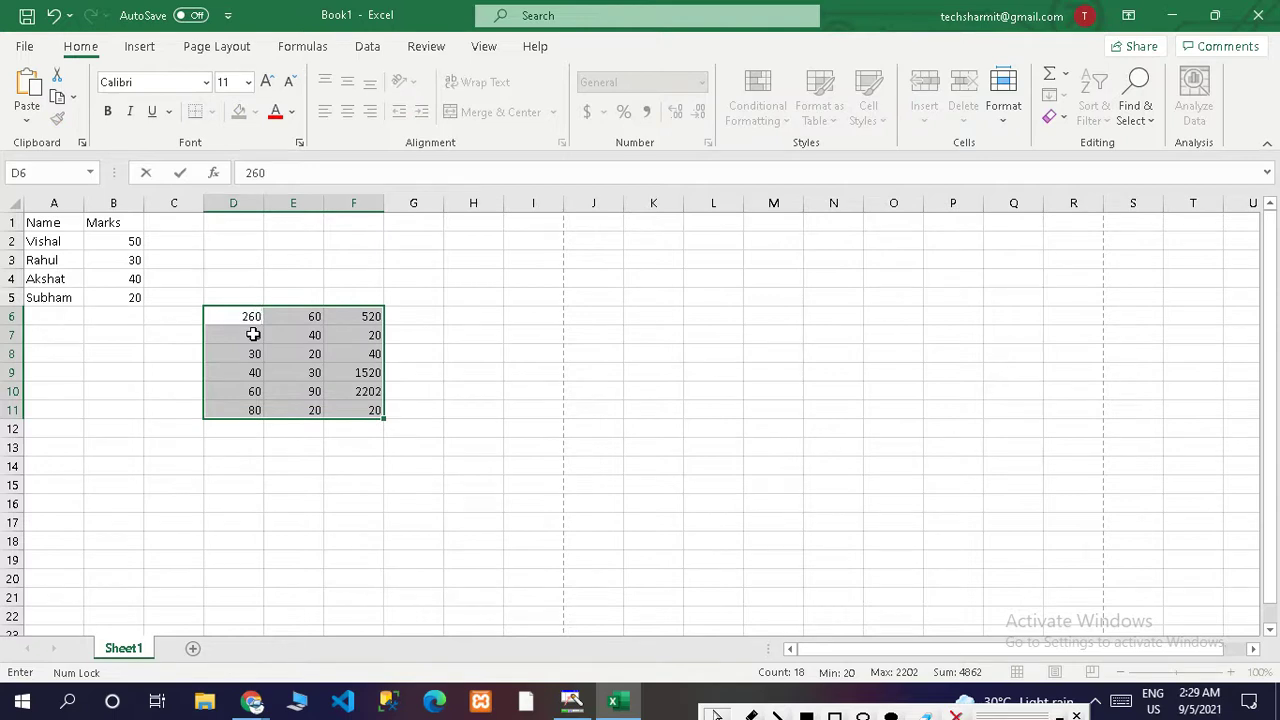
pyautogui.press('Return')
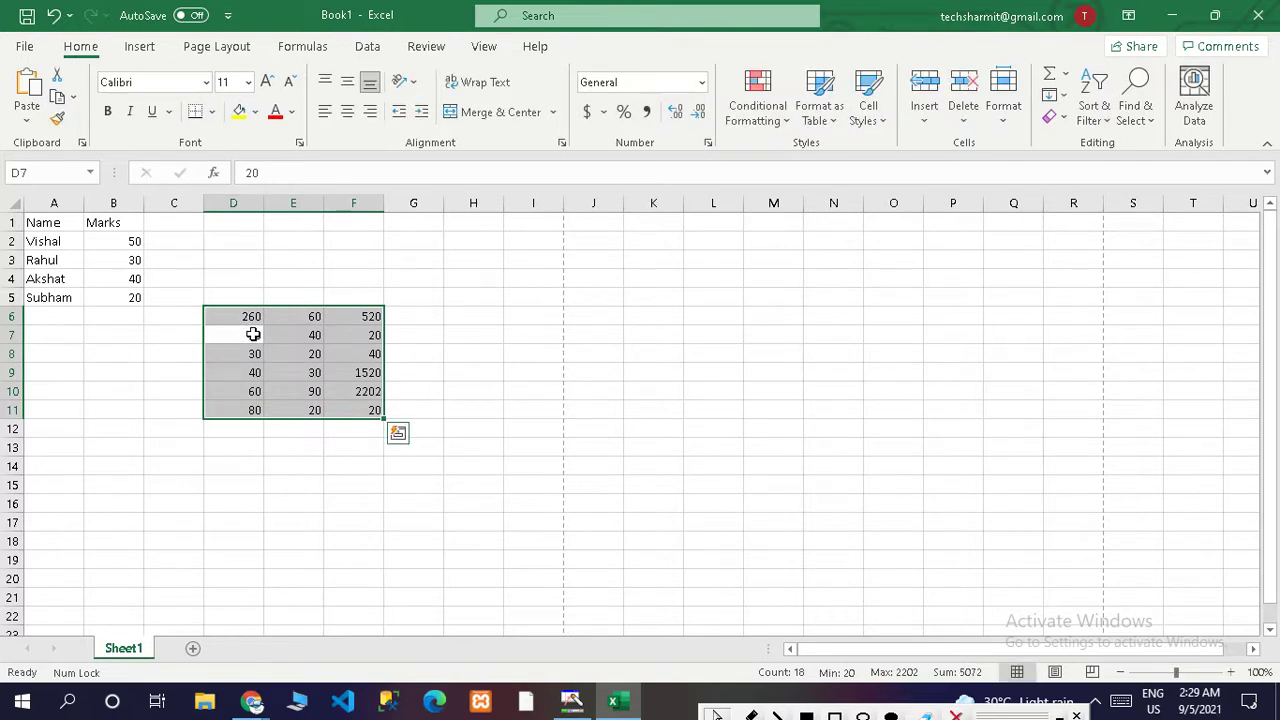
pyautogui.click(489, 391)
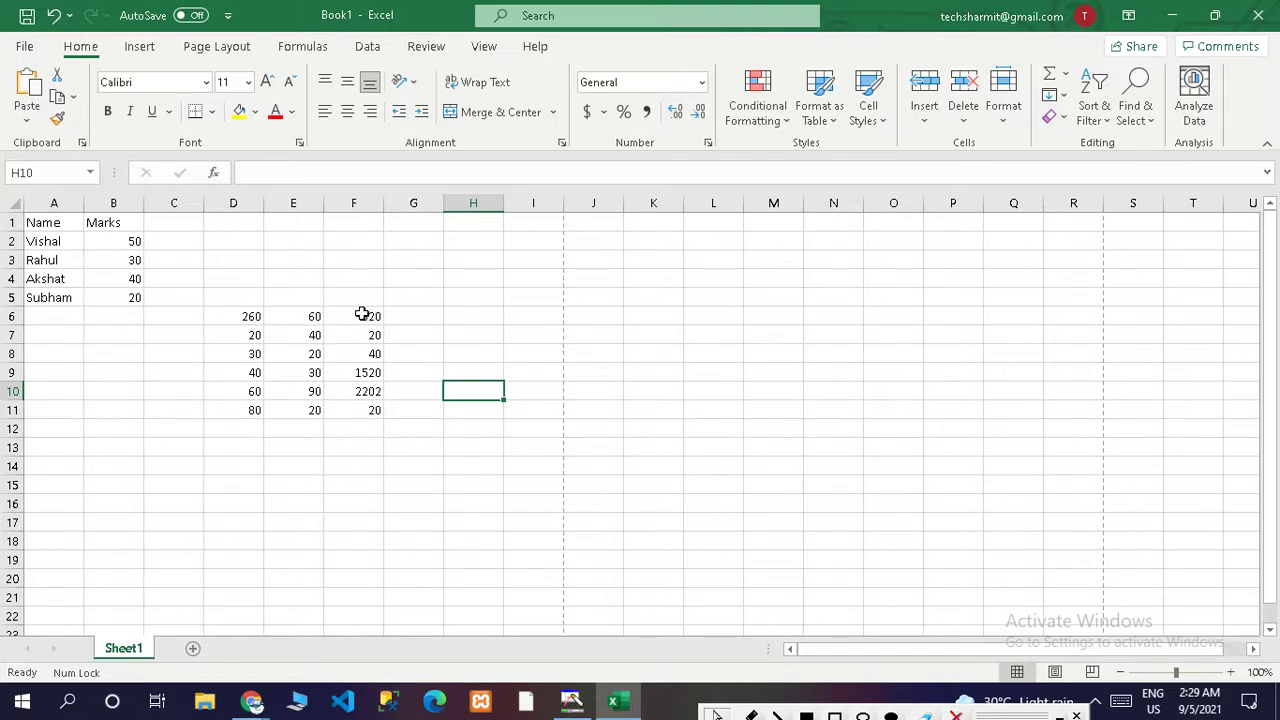
# Clear all the numbers from the range D6:F11.
pyautogui.moveTo(240, 316); pyautogui.dragTo(378, 422)
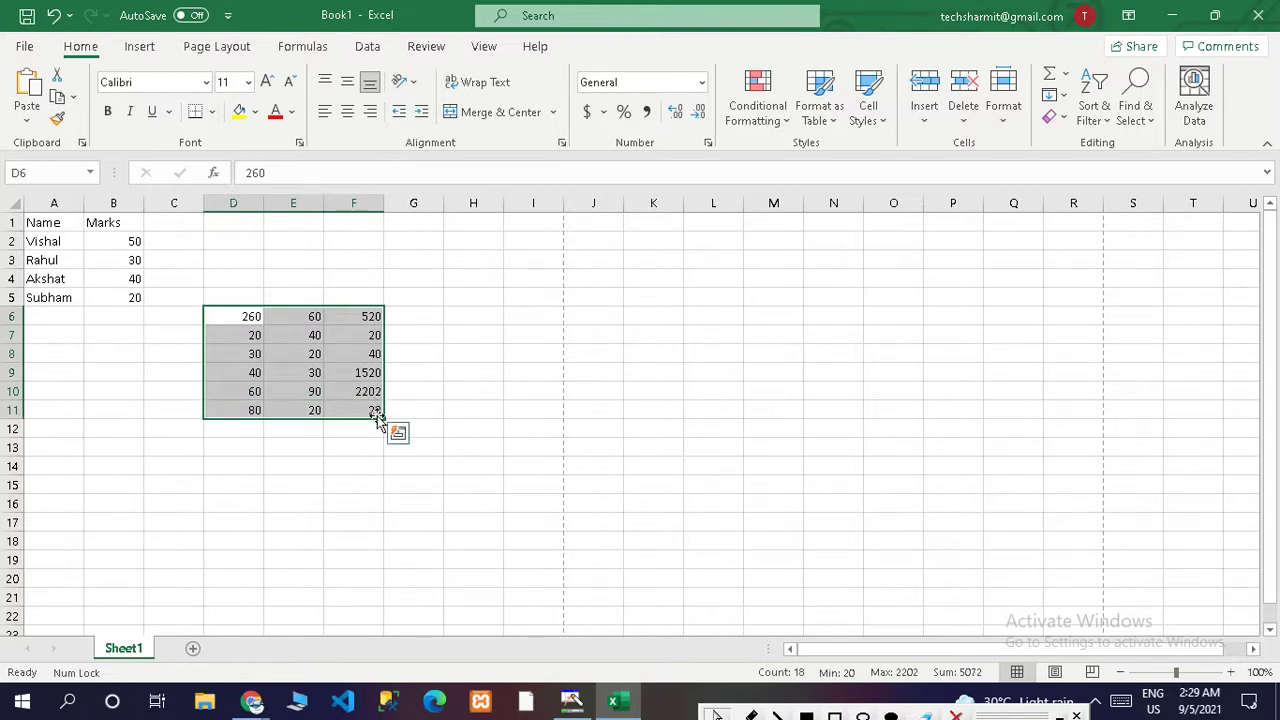
pyautogui.press('Delete')
pyautogui.click(502, 430)
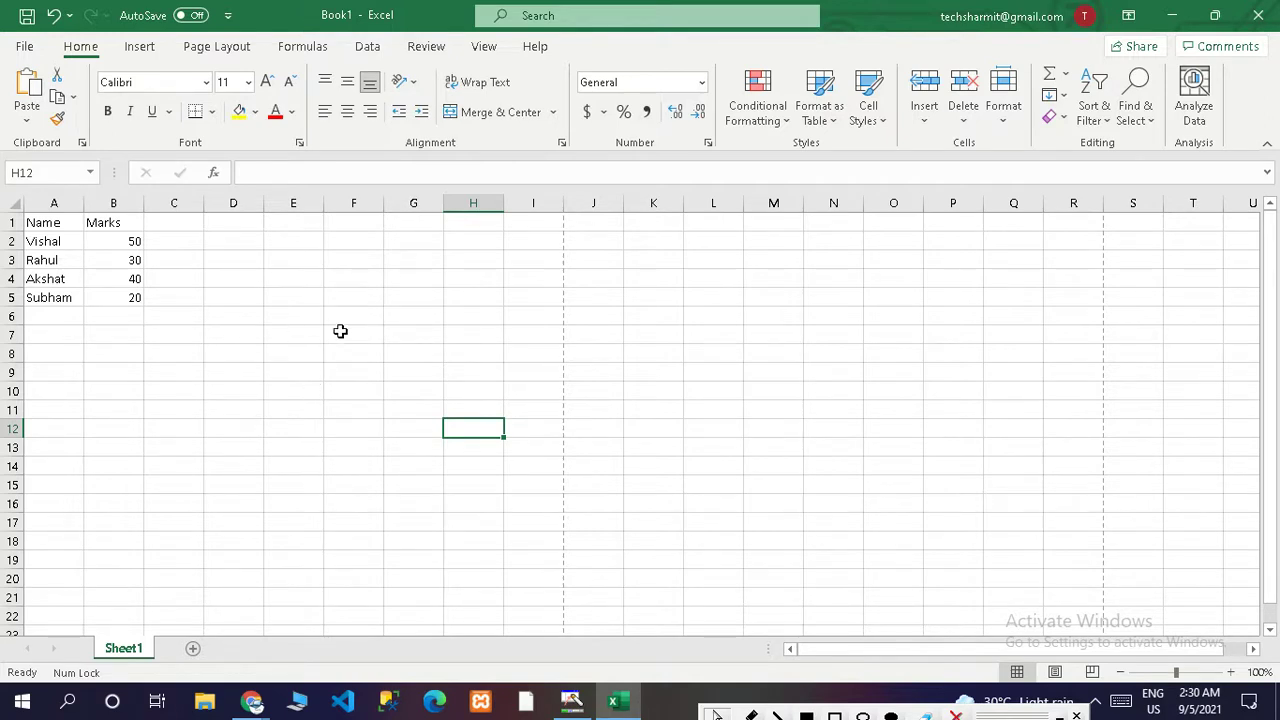
pyautogui.moveTo(282, 320); pyautogui.dragTo(400, 377)
pyautogui.click(488, 455)
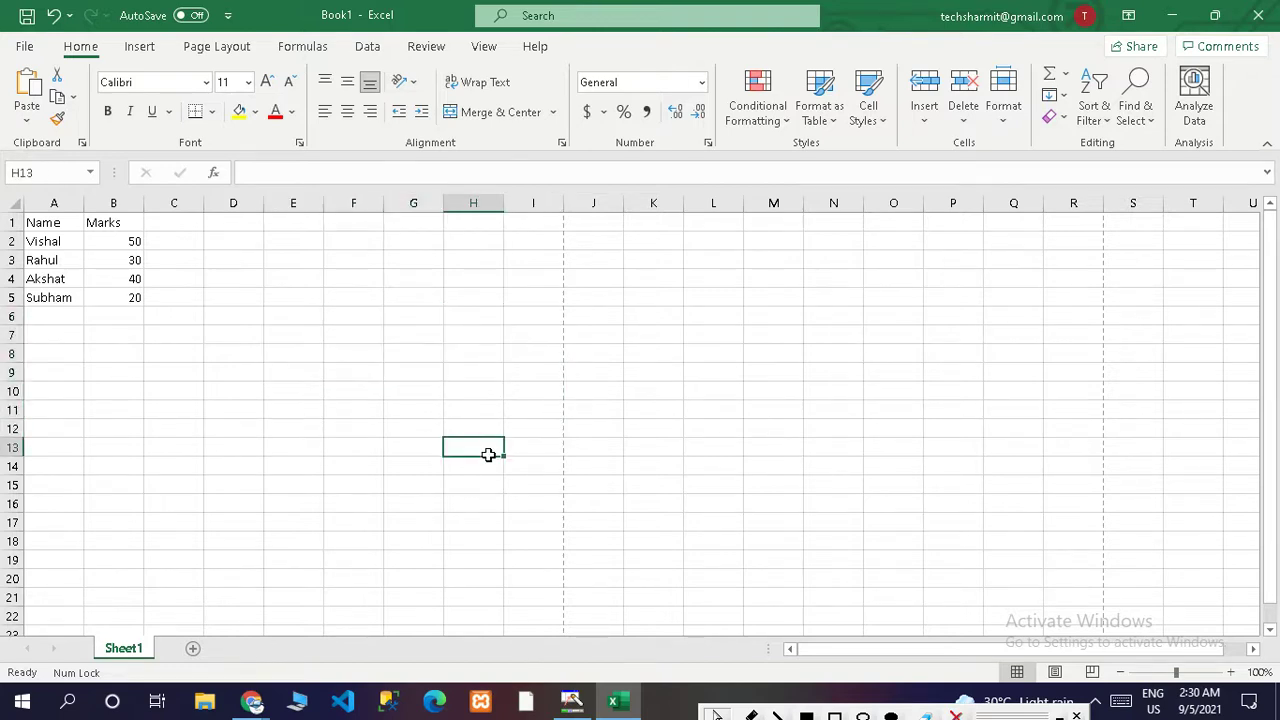